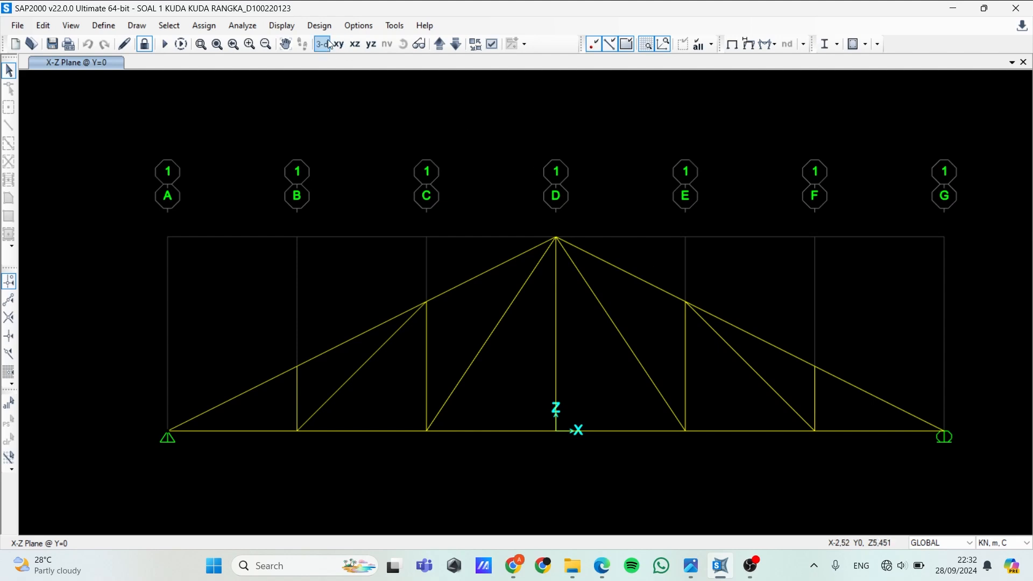
- Display the joint load forces for the DEAD pattern, resolved in the GLOBAL coordinate system with loading values shown
{"action": "left_click", "coordinate": [291, 28]}
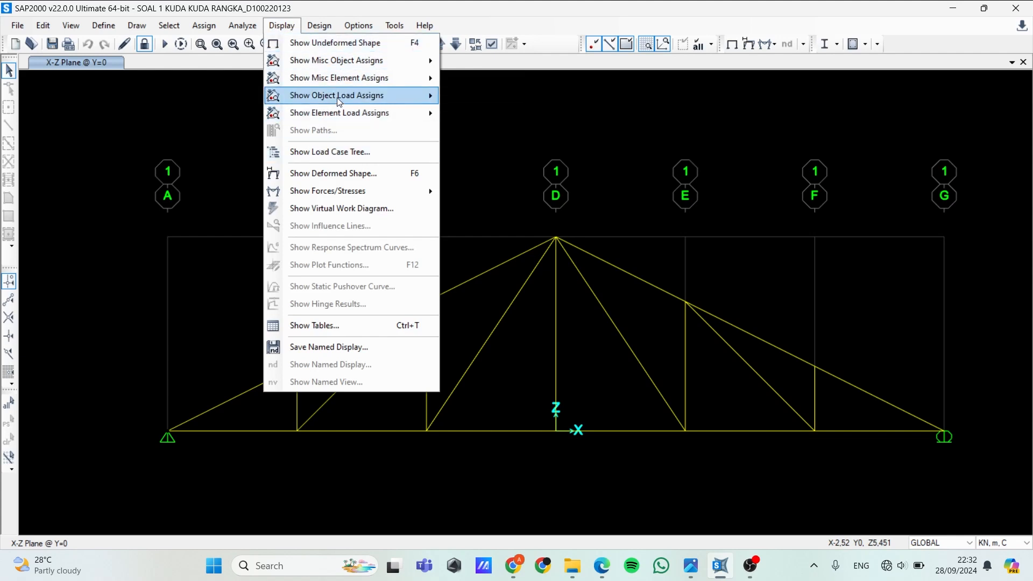
{"action": "mouse_move", "coordinate": [337, 98]}
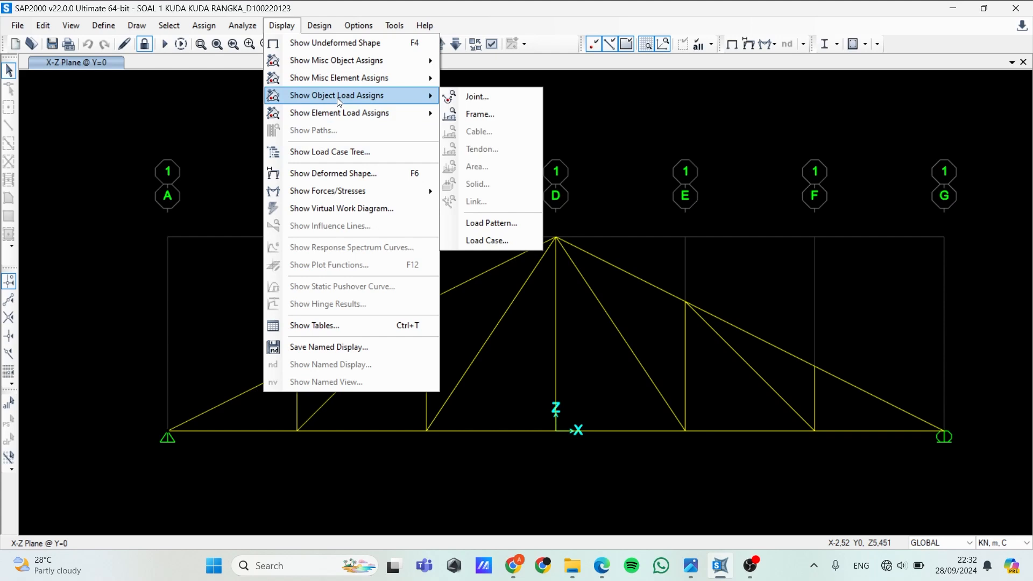
{"action": "left_click", "coordinate": [486, 100]}
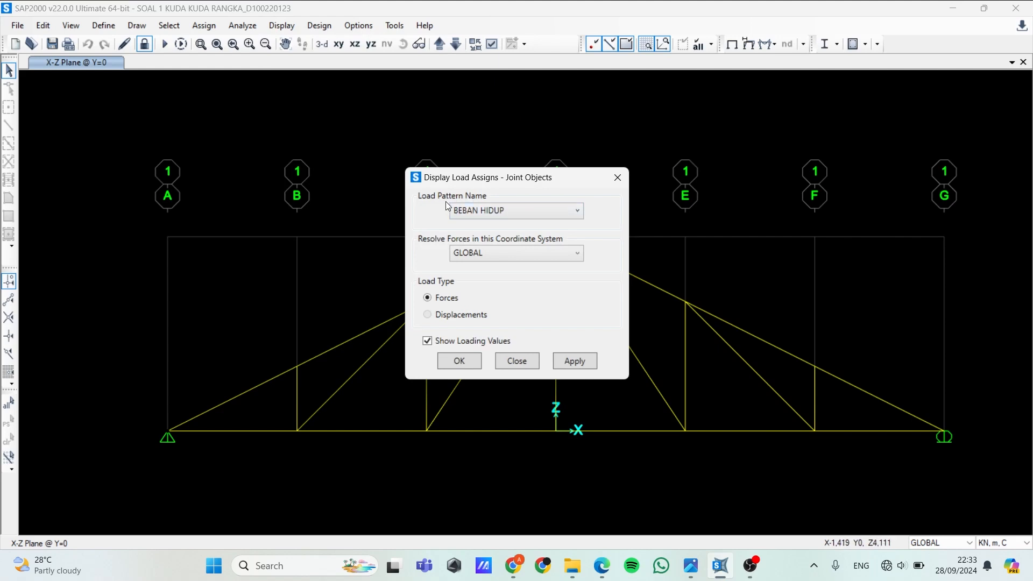
{"action": "left_click", "coordinate": [475, 210]}
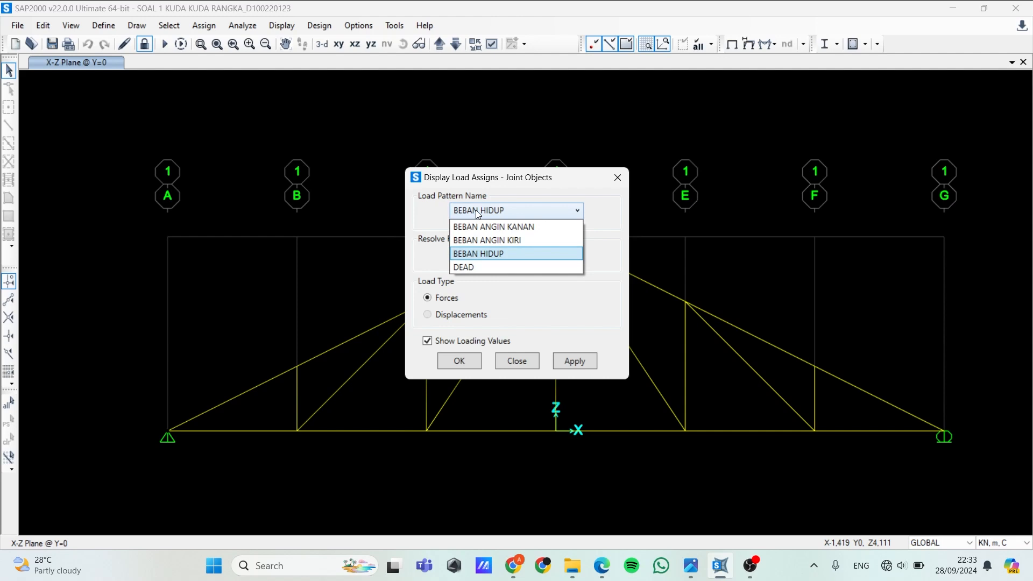
{"action": "left_click", "coordinate": [488, 267]}
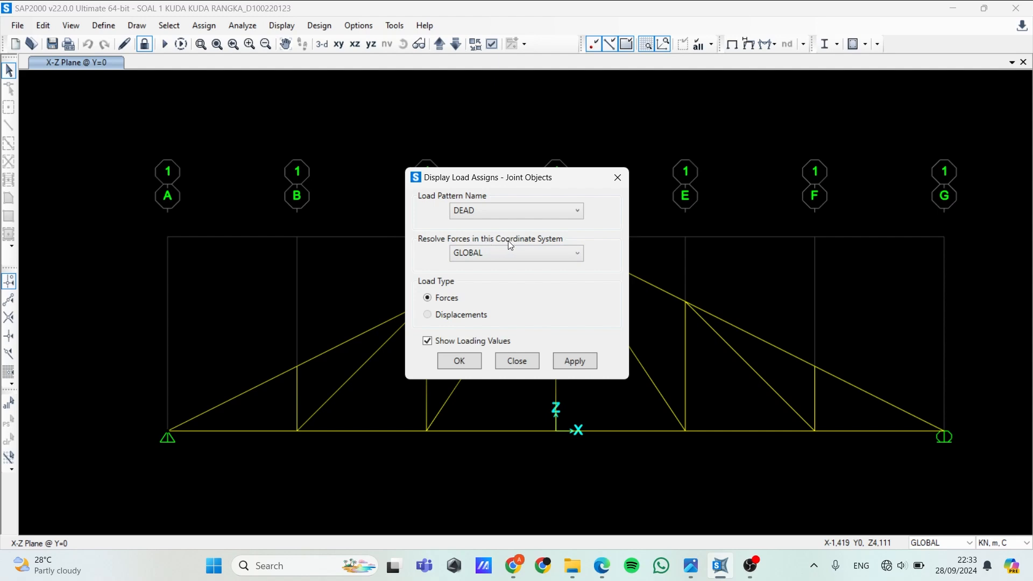
{"action": "left_click", "coordinate": [529, 249]}
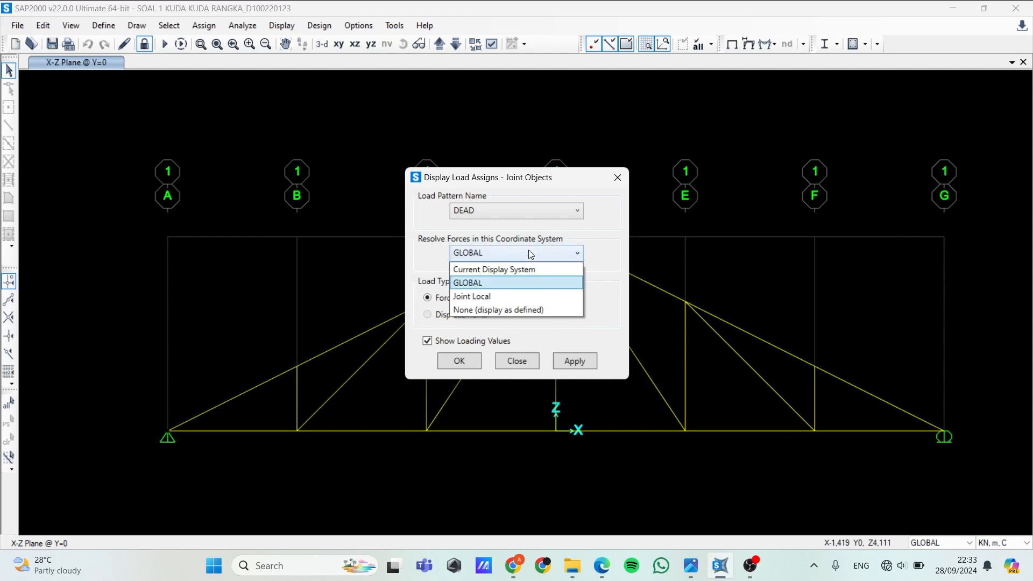
{"action": "left_click", "coordinate": [492, 277]}
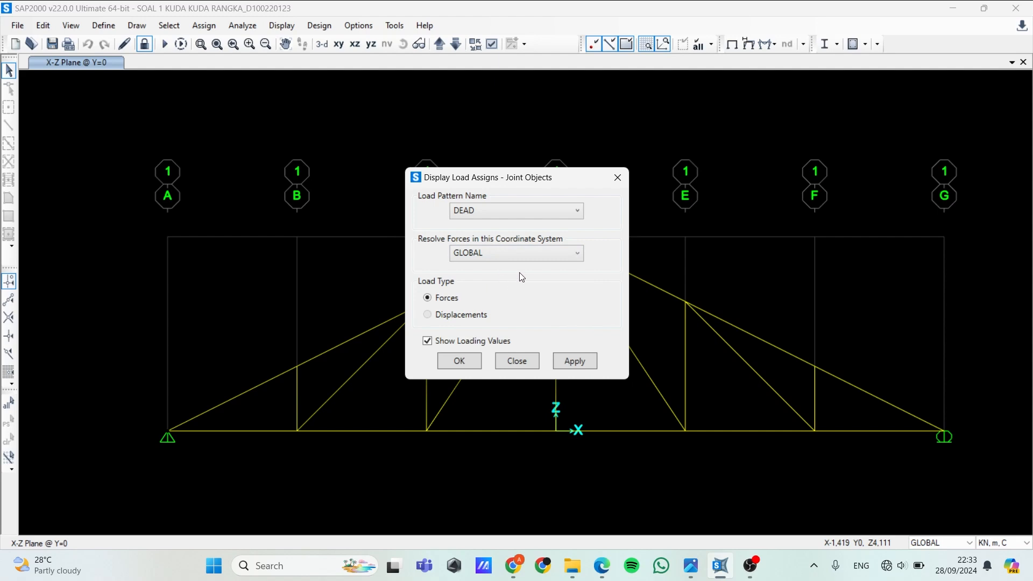
{"action": "left_click", "coordinate": [580, 359]}
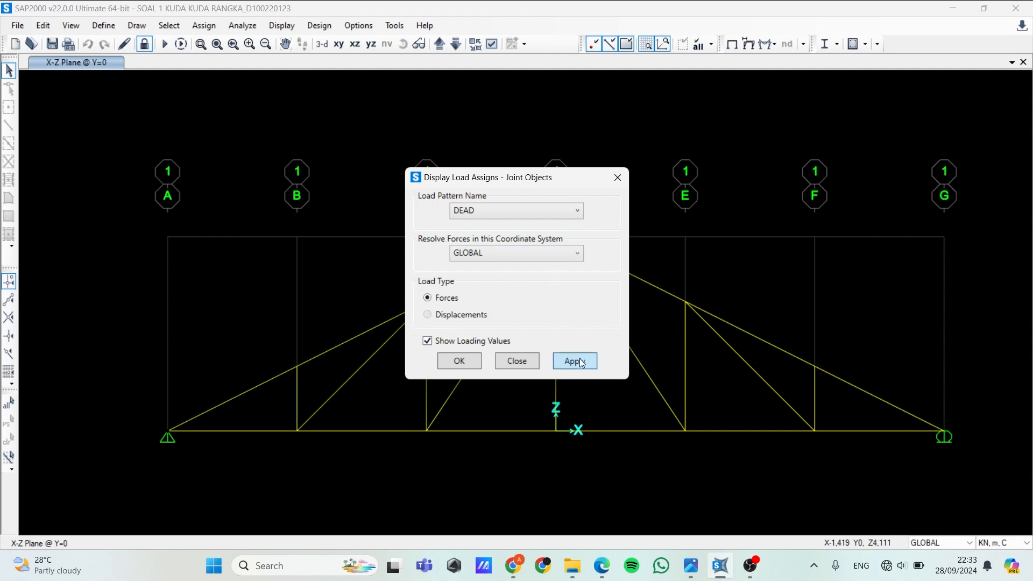
{"action": "left_click_drag", "start_coordinate": [567, 186], "coordinate": [698, 177]}
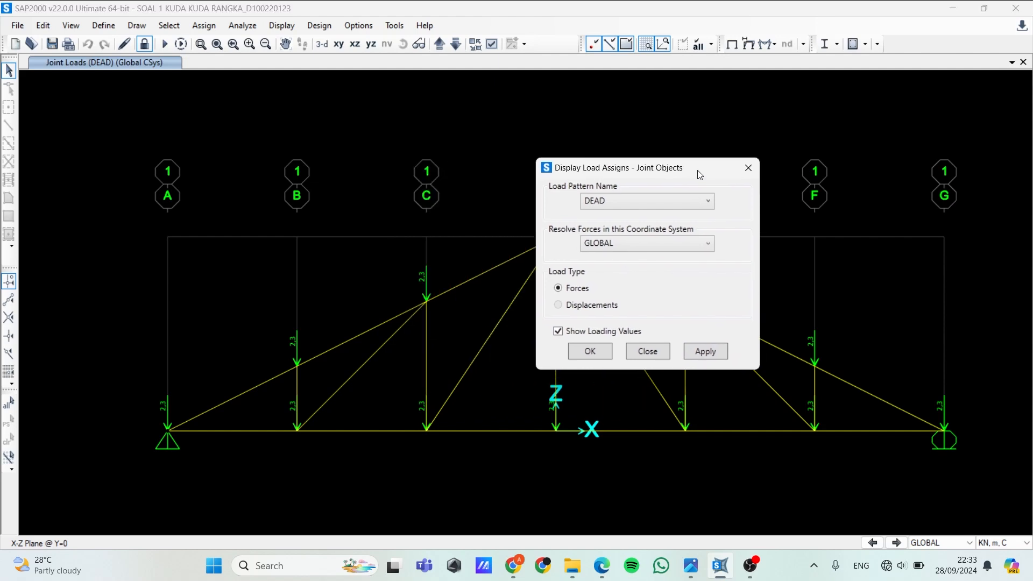
{"action": "left_click", "coordinate": [591, 353]}
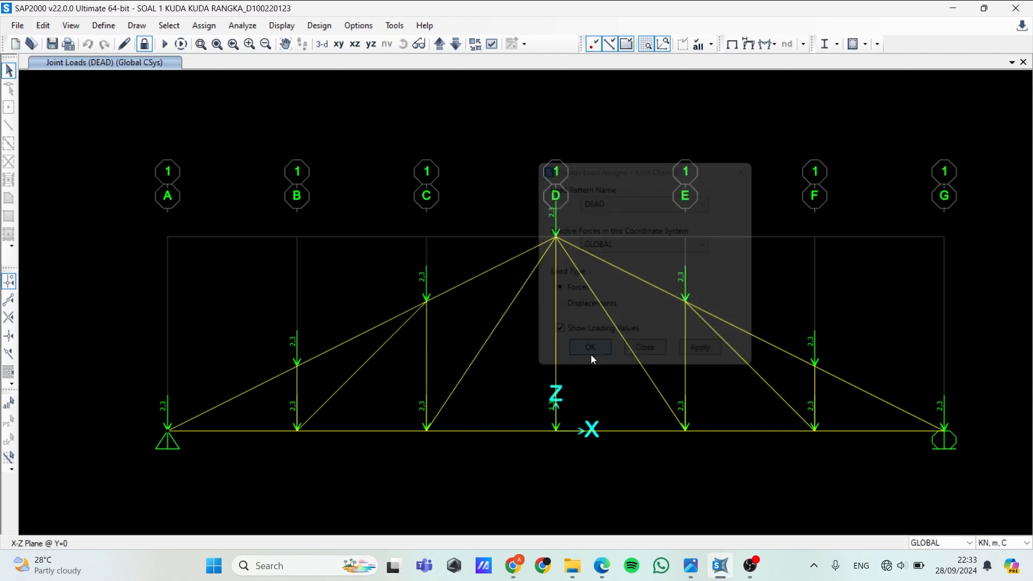
{"action": "middle_click_drag", "start_coordinate": [581, 358], "coordinate": [556, 358]}
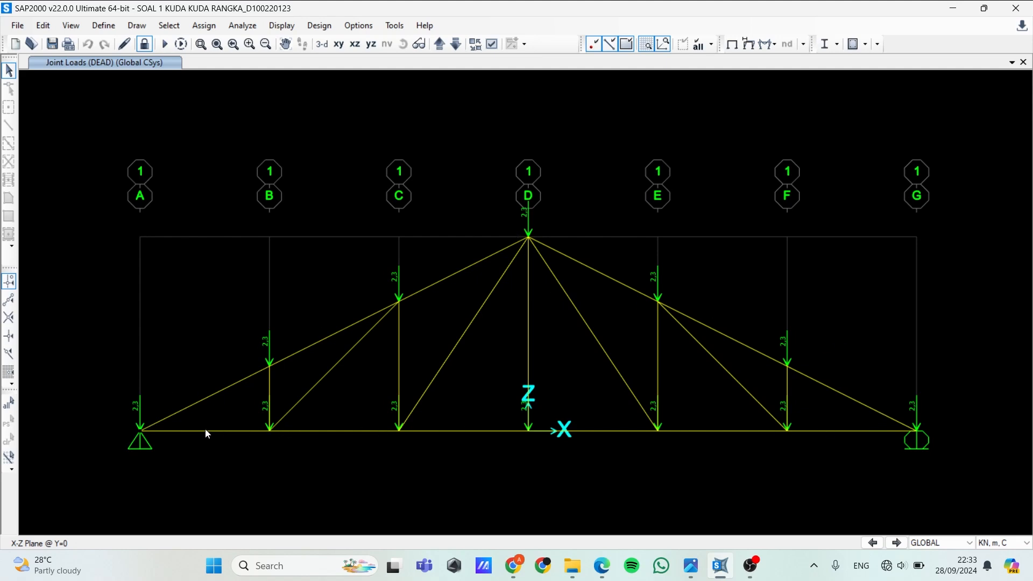
- Display the joint load forces for the BEBAN HIDUP pattern in the GLOBAL coordinate system
{"action": "left_click", "coordinate": [281, 25]}
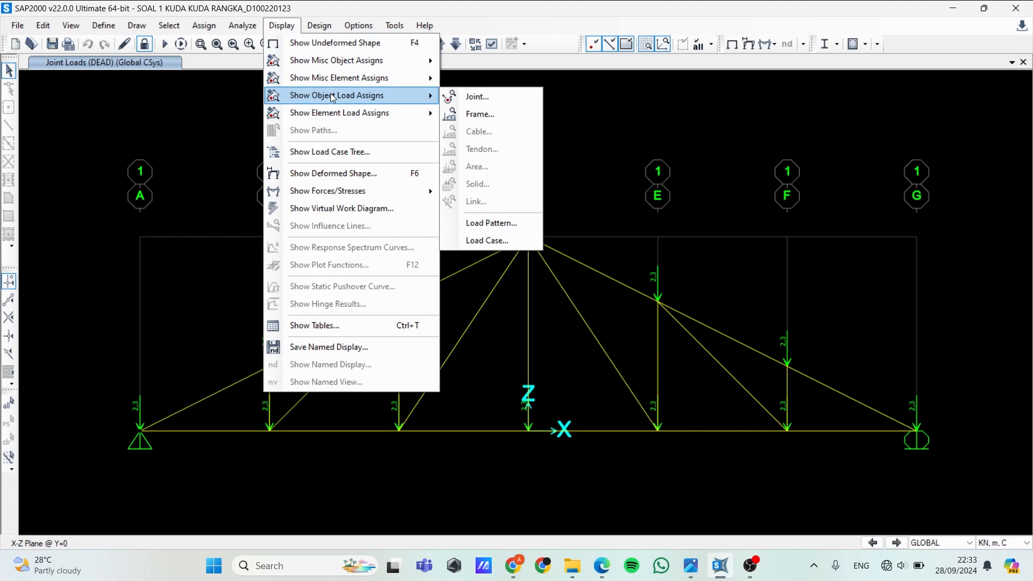
{"action": "left_click", "coordinate": [469, 99]}
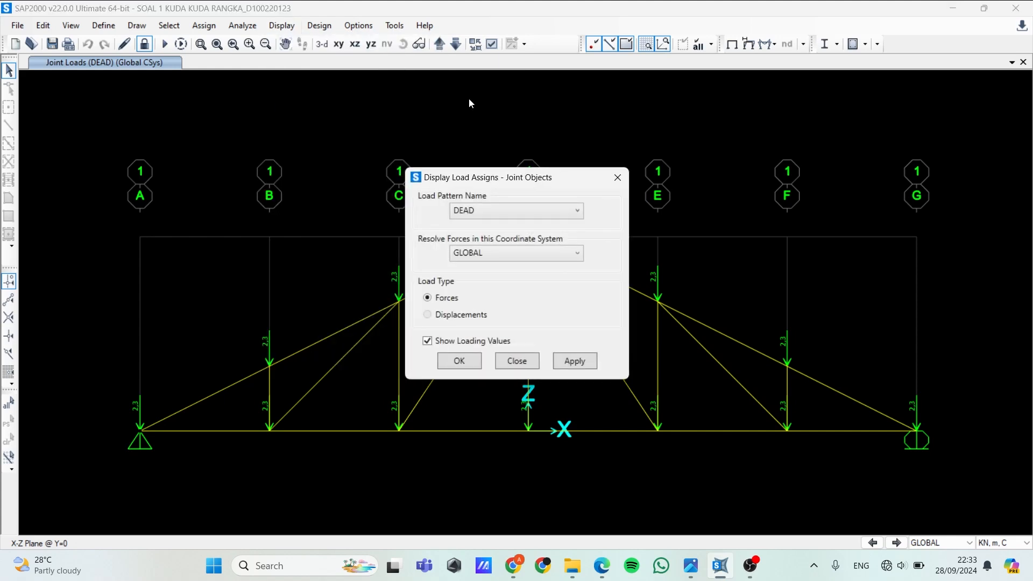
{"action": "left_click", "coordinate": [505, 210]}
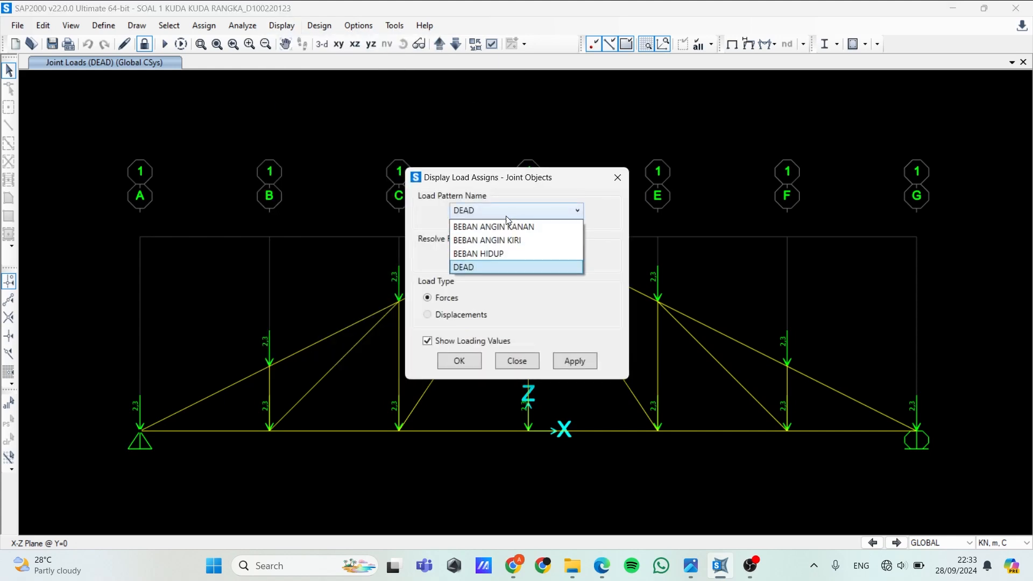
{"action": "left_click", "coordinate": [509, 254]}
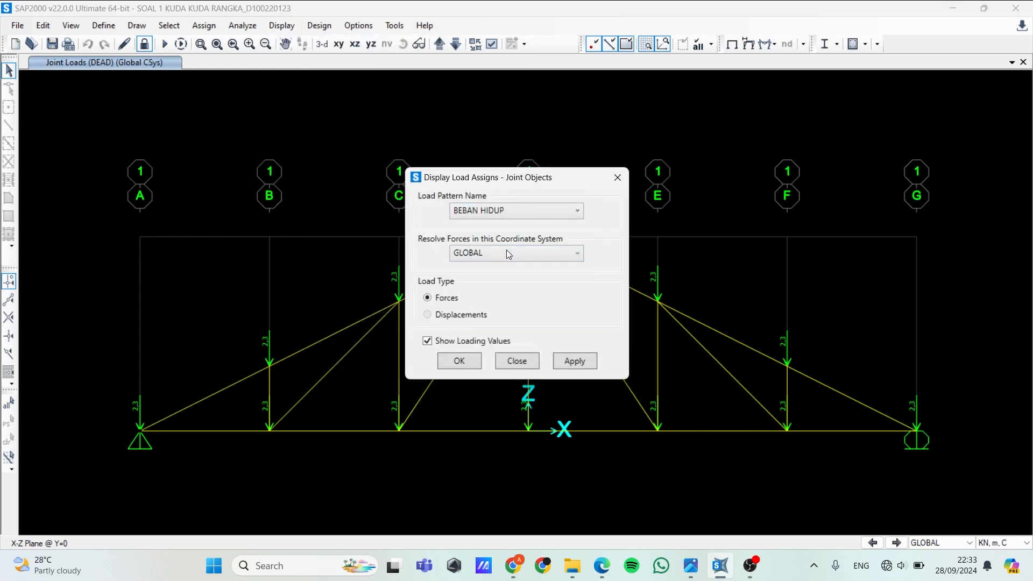
{"action": "left_click", "coordinate": [580, 362]}
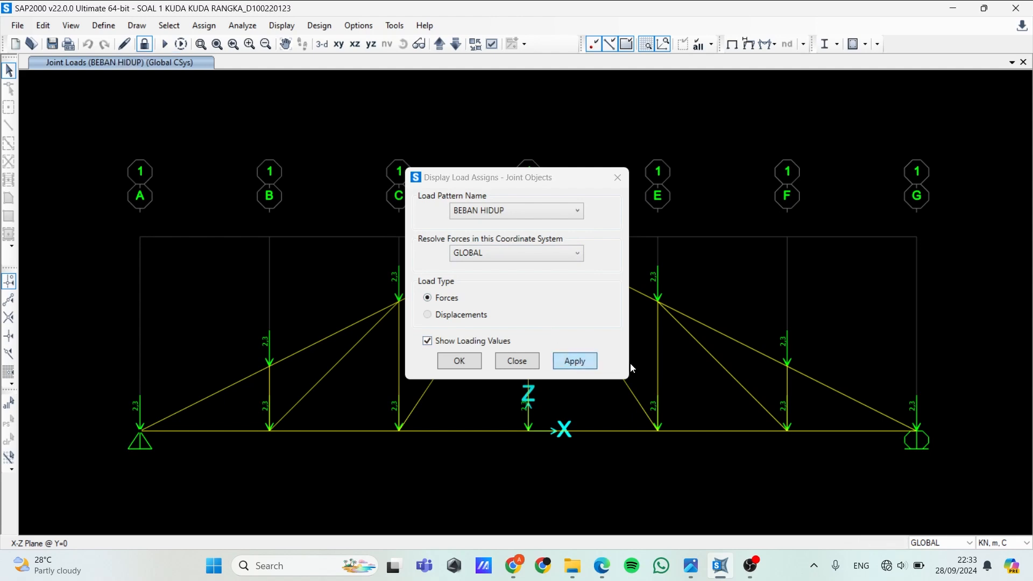
{"action": "left_click", "coordinate": [472, 362]}
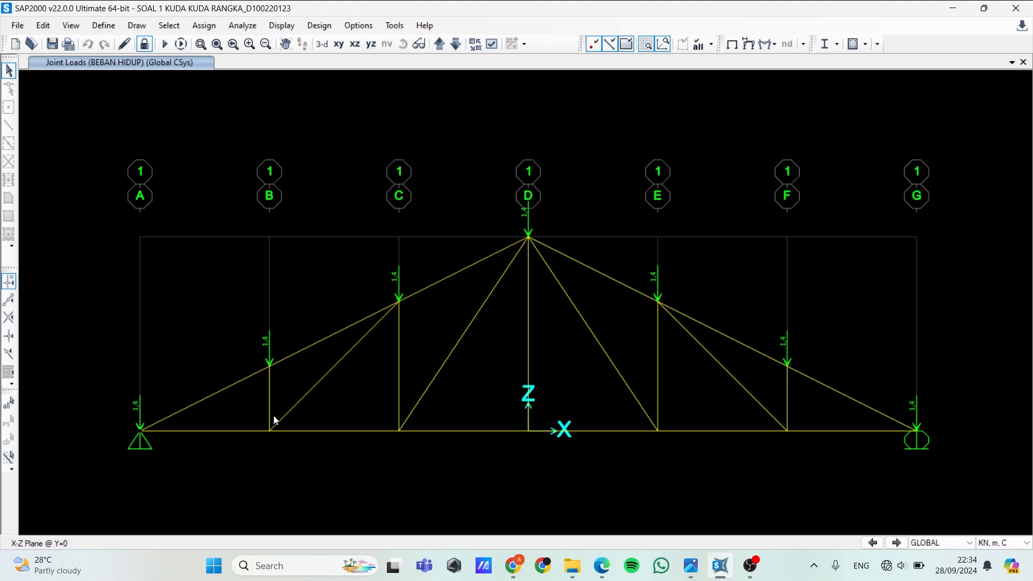
- Display the frame span loading forces for the BEBAN ANGIN KANAN pattern in the Frame Local coordinate system
{"action": "left_click", "coordinate": [271, 27]}
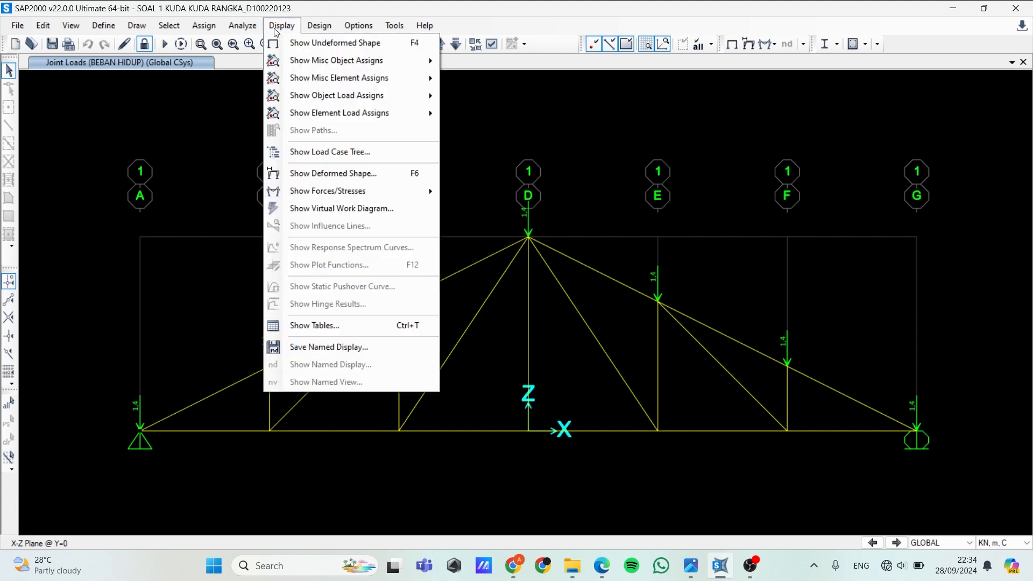
{"action": "left_click", "coordinate": [298, 28]}
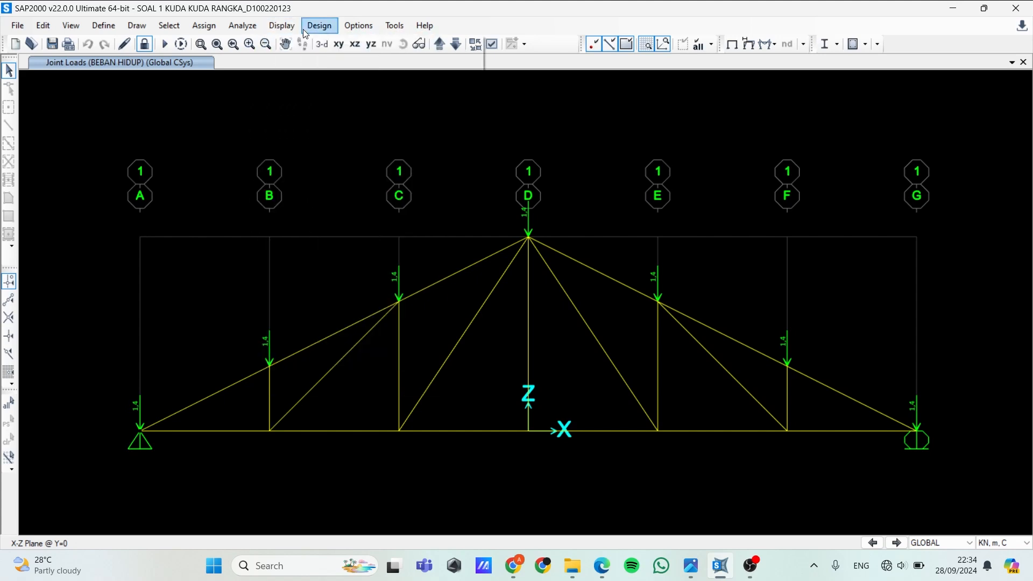
{"action": "left_click", "coordinate": [299, 29]}
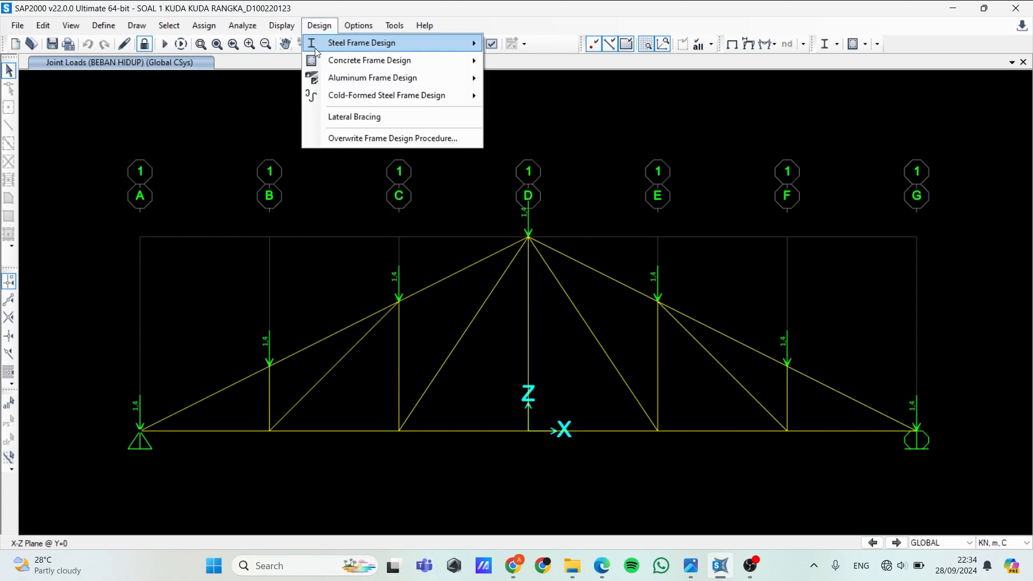
{"action": "mouse_move", "coordinate": [310, 101]}
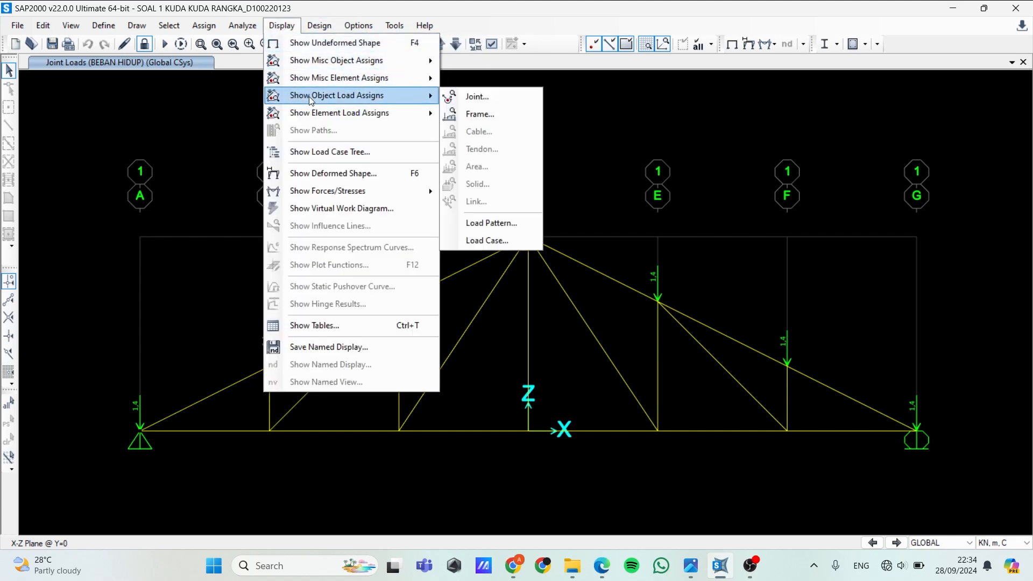
{"action": "left_click", "coordinate": [498, 116]}
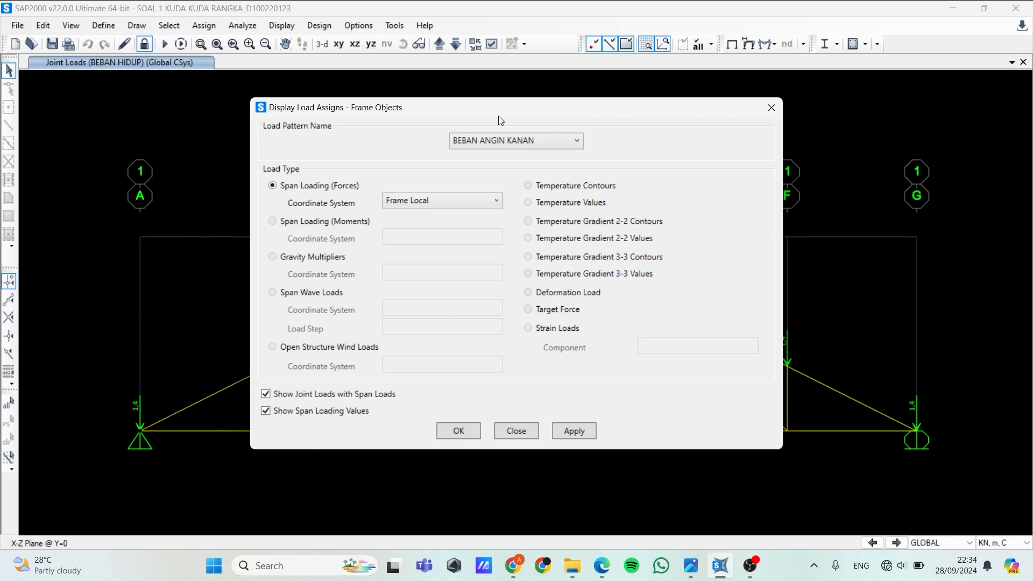
{"action": "left_click", "coordinate": [501, 141]}
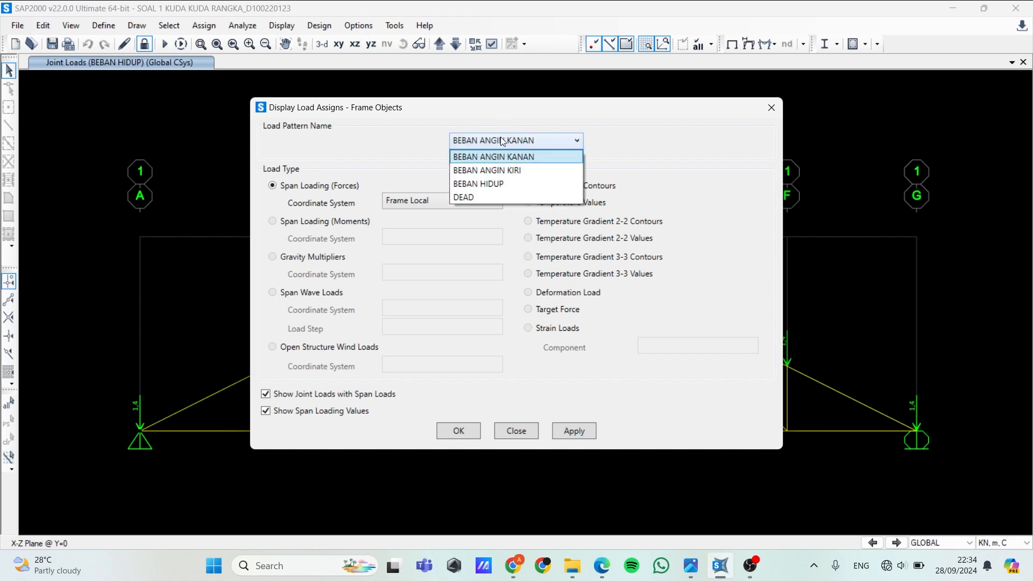
{"action": "left_click", "coordinate": [501, 141]}
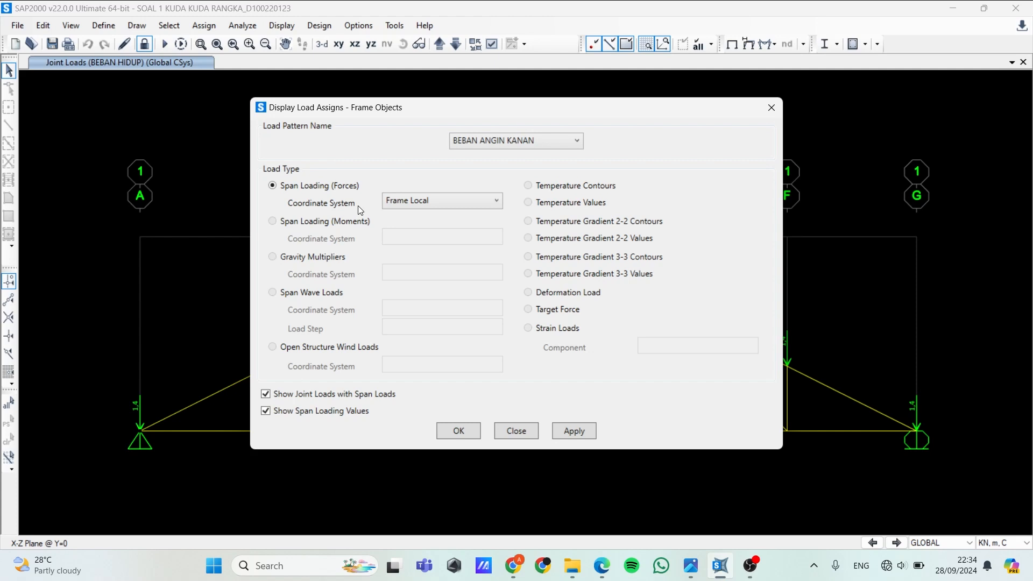
{"action": "left_click", "coordinate": [401, 205]}
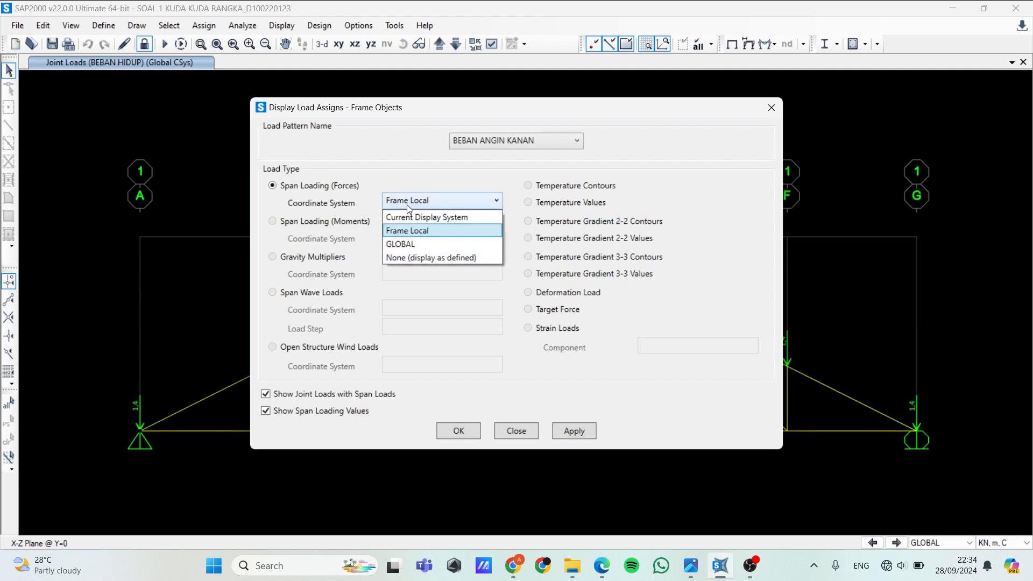
{"action": "left_click", "coordinate": [410, 228]}
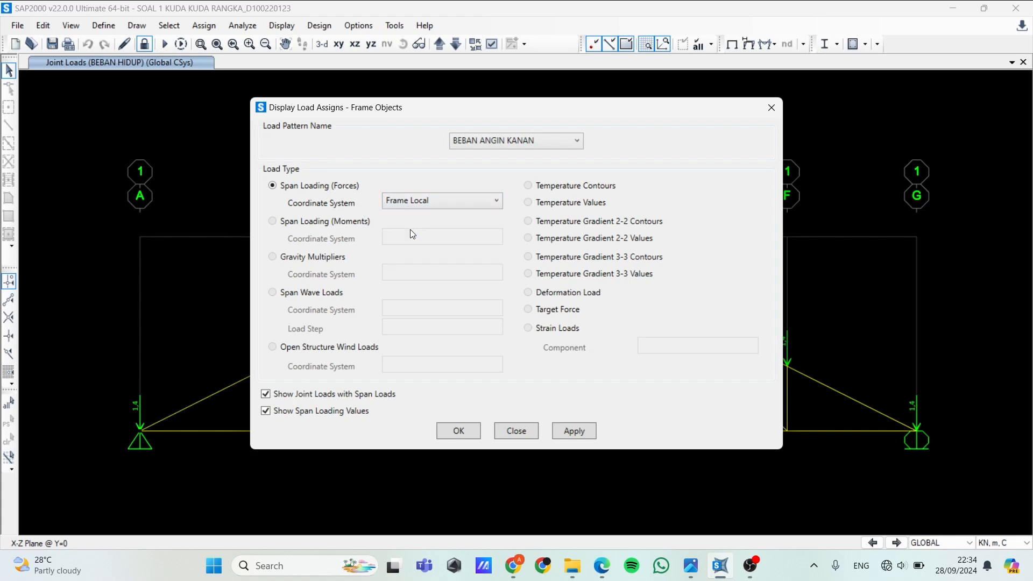
{"action": "left_click", "coordinate": [567, 429]}
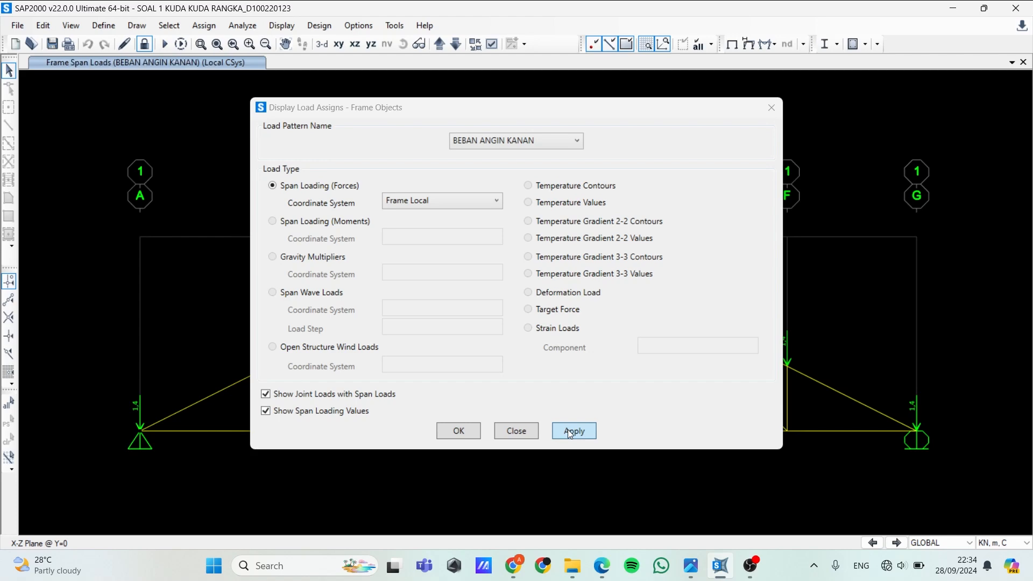
{"action": "left_click", "coordinate": [456, 431]}
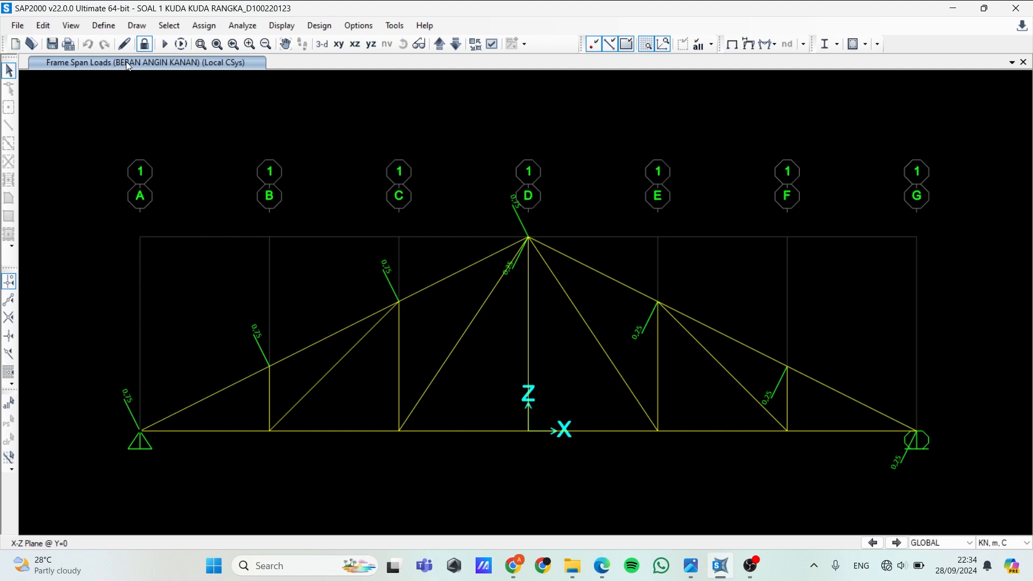
- Cycle the frame span load display through the load patterns and stop at BEBAN ANGIN KIRI
{"action": "left_click", "coordinate": [897, 543]}
{"action": "left_click", "coordinate": [896, 542]}
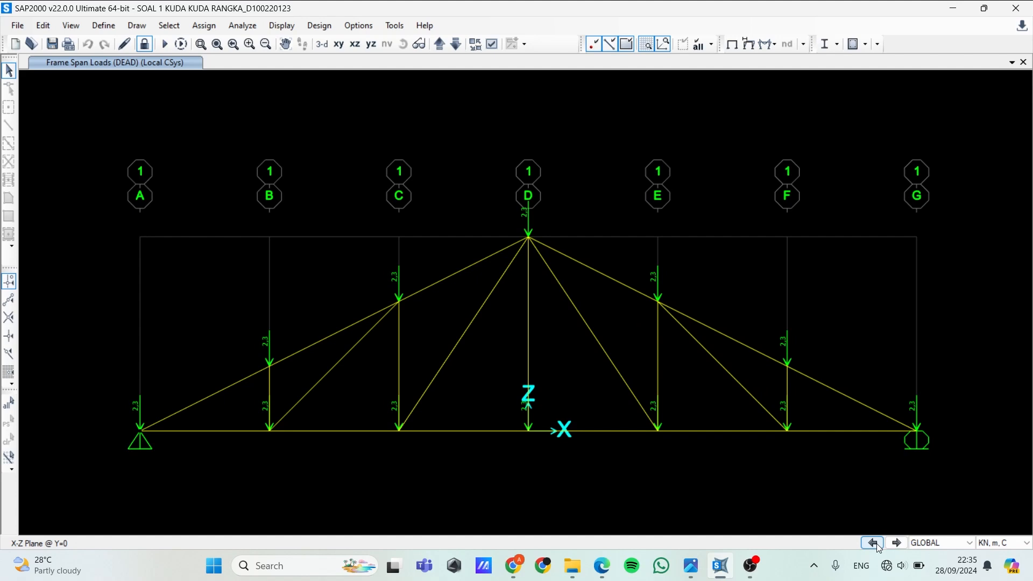
{"action": "left_click", "coordinate": [872, 542]}
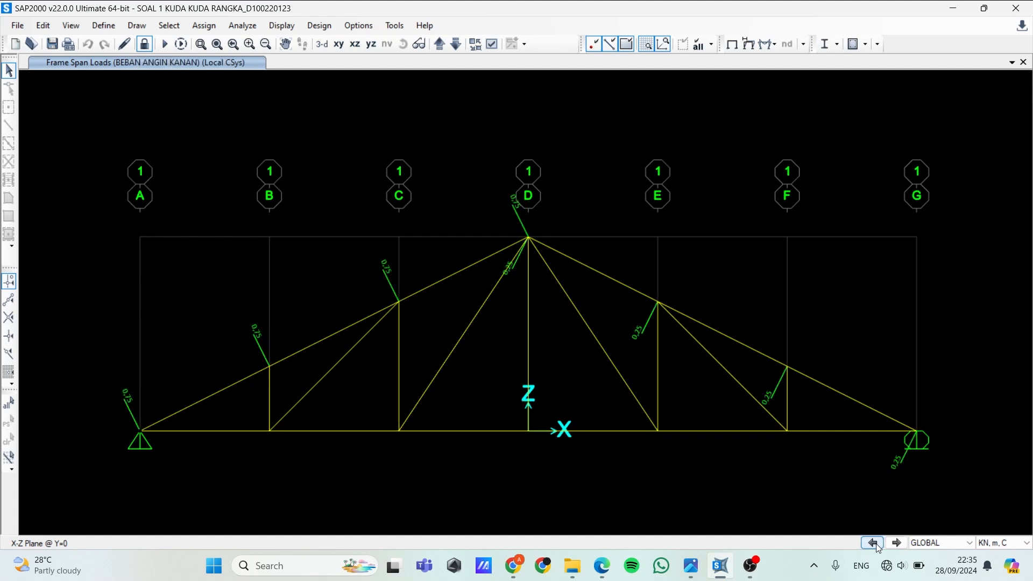
{"action": "left_click", "coordinate": [874, 543]}
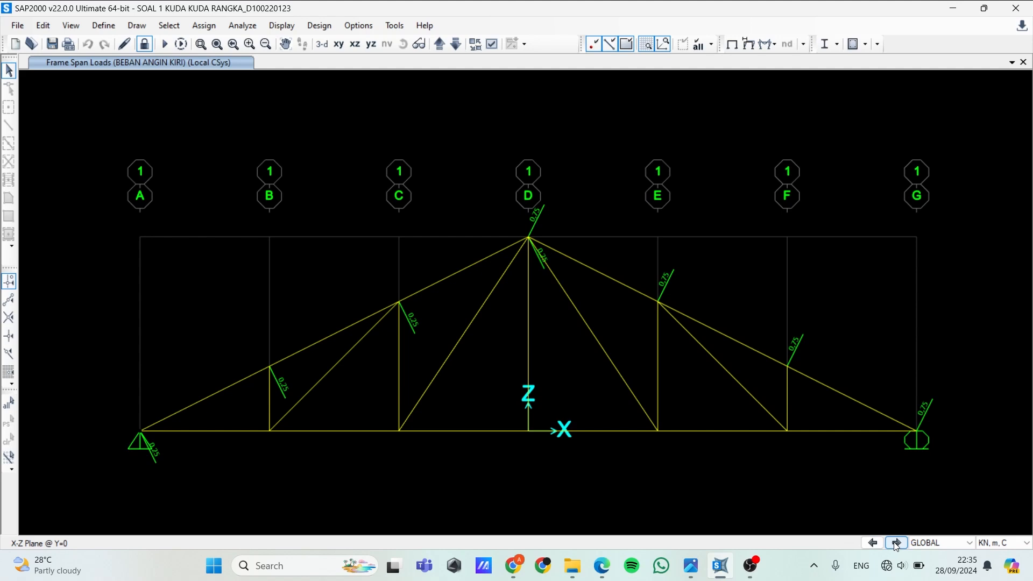
{"action": "left_click", "coordinate": [280, 26]}
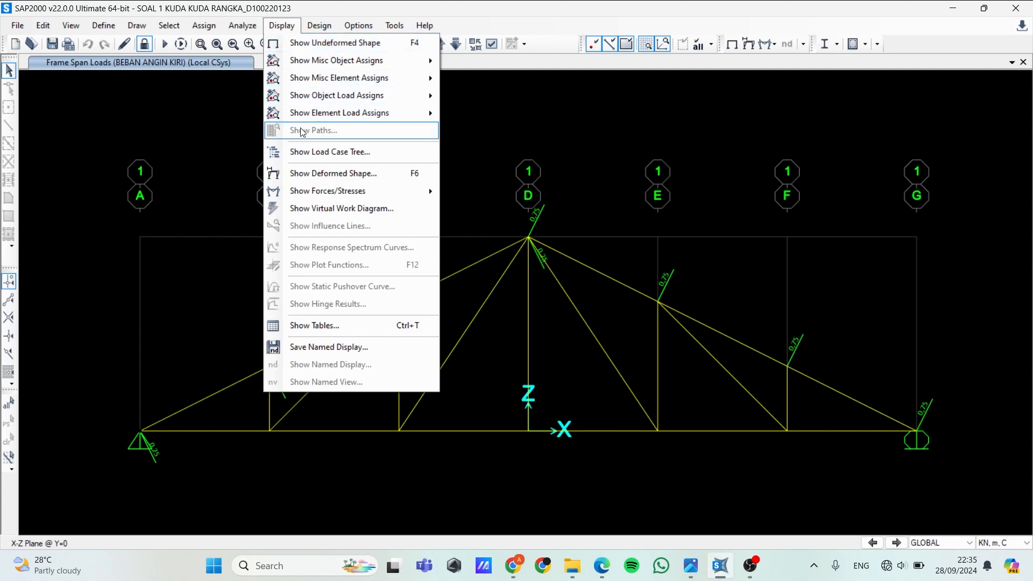
{"action": "mouse_move", "coordinate": [325, 193]}
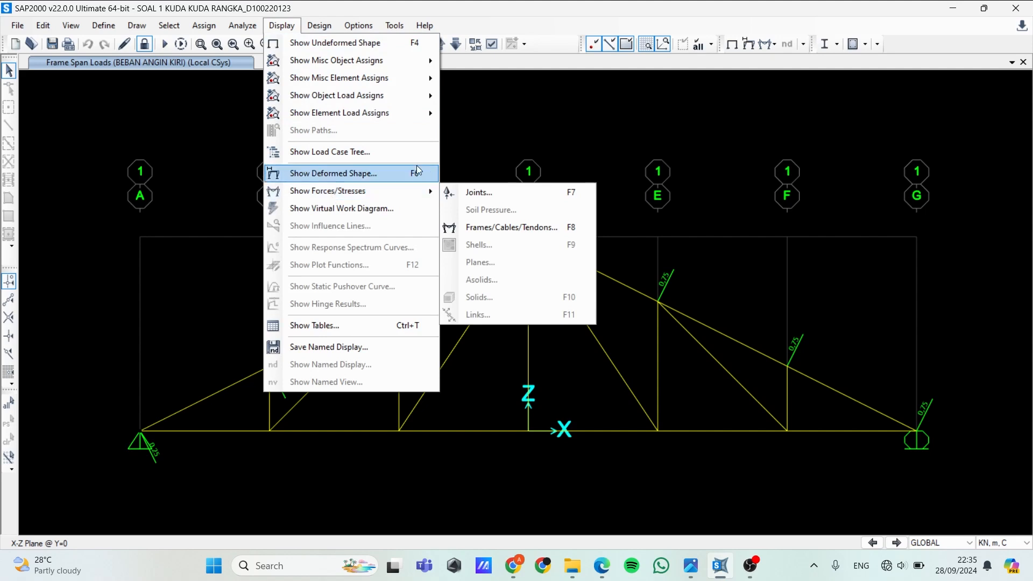
{"action": "left_click", "coordinate": [472, 151]}
- Display the truss's axial force diagram for the DEAD case with automatic scaling and values shown instead of filled diagrams
{"action": "left_click", "coordinate": [290, 26]}
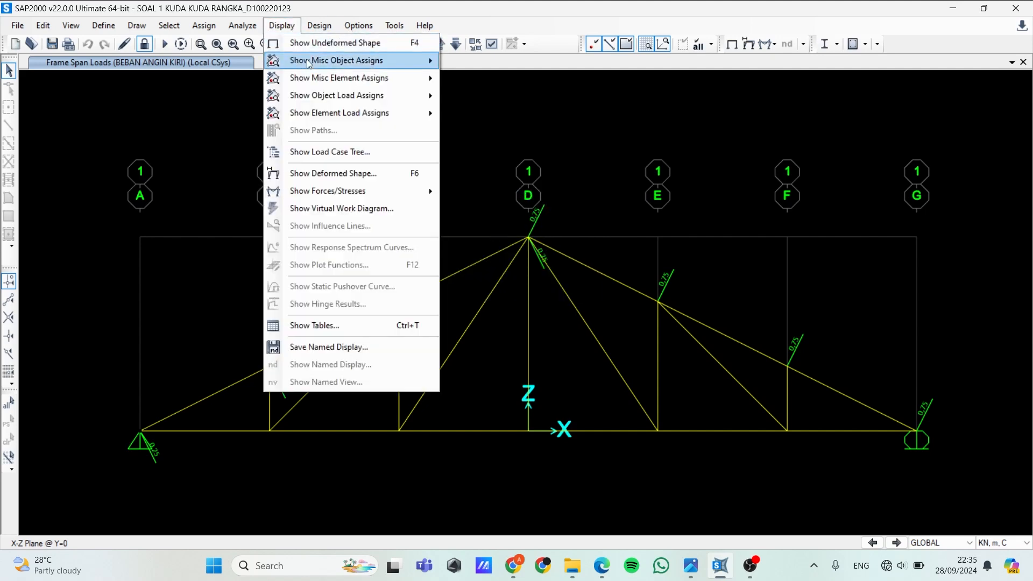
{"action": "mouse_move", "coordinate": [340, 185]}
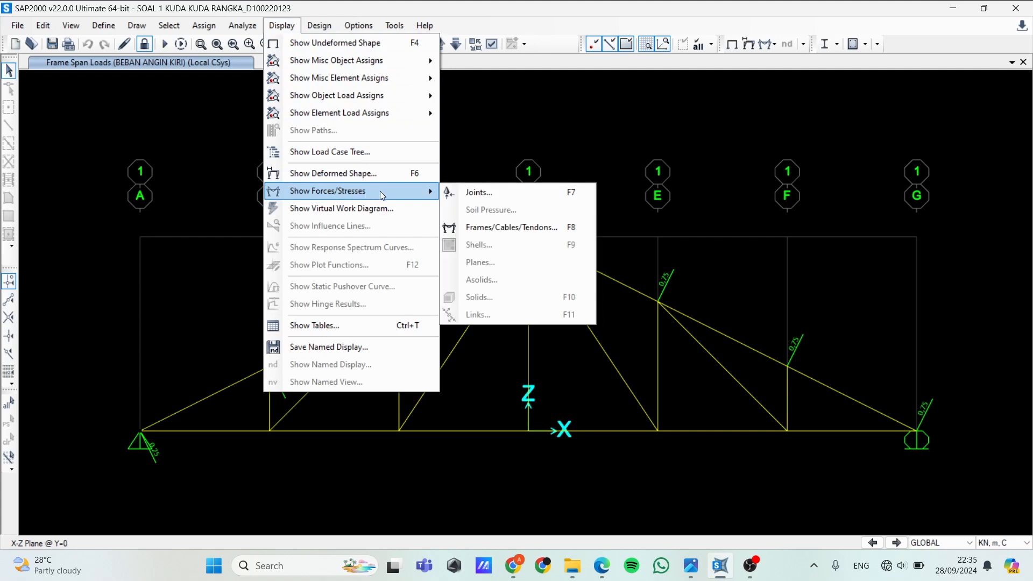
{"action": "left_click", "coordinate": [496, 225]}
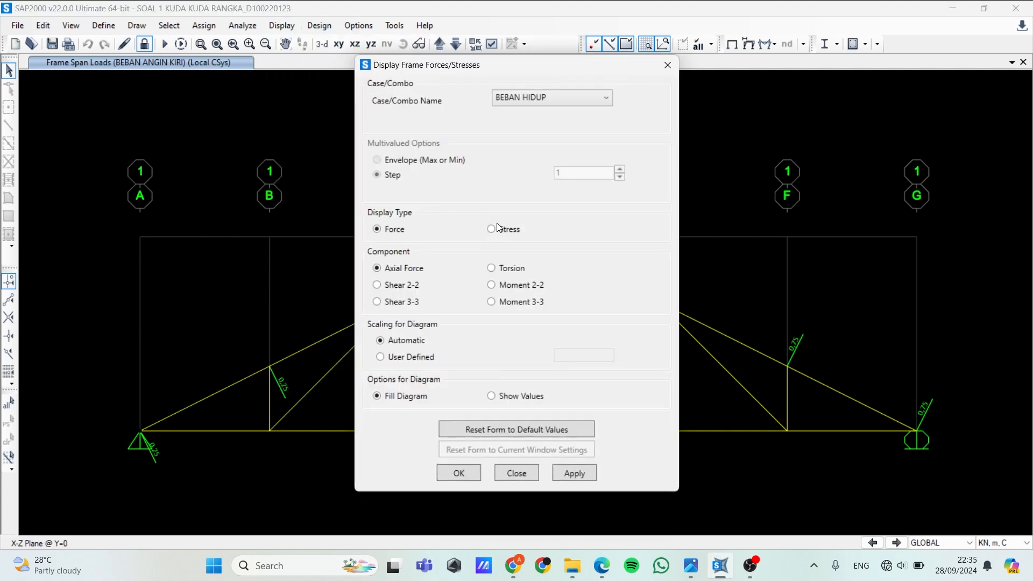
{"action": "left_click", "coordinate": [561, 96]}
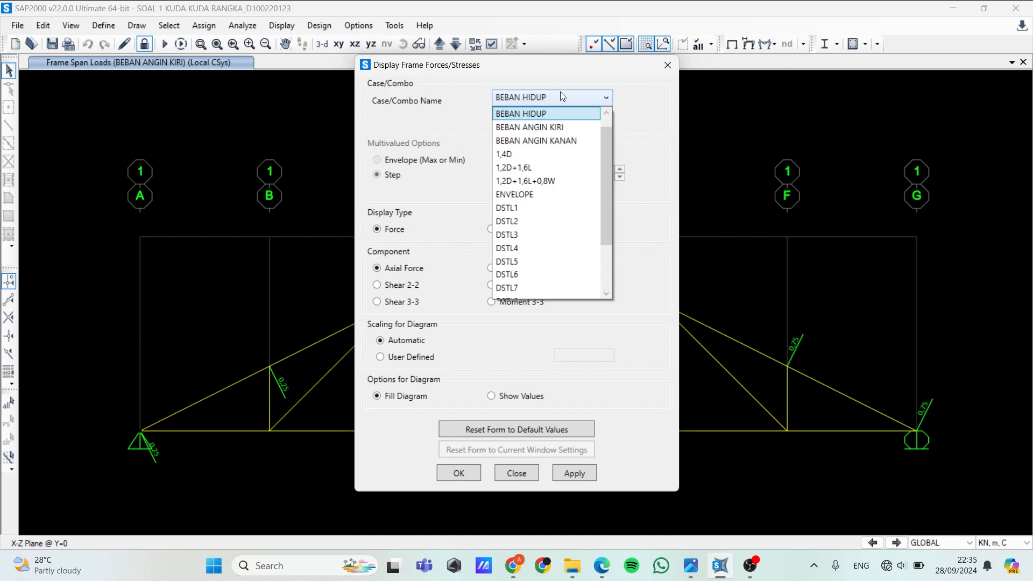
{"action": "left_click", "coordinate": [561, 93]}
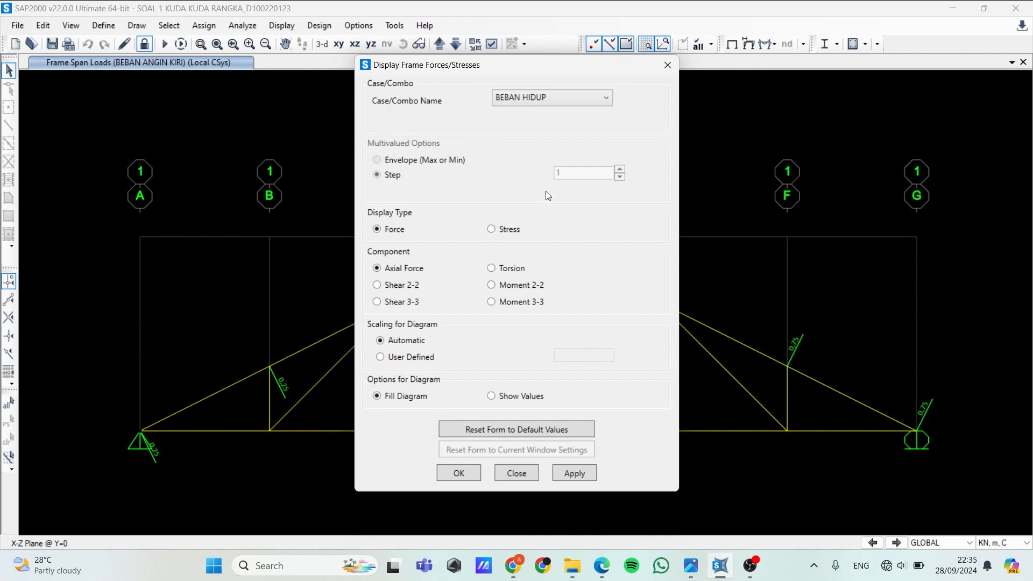
{"action": "left_click", "coordinate": [549, 102]}
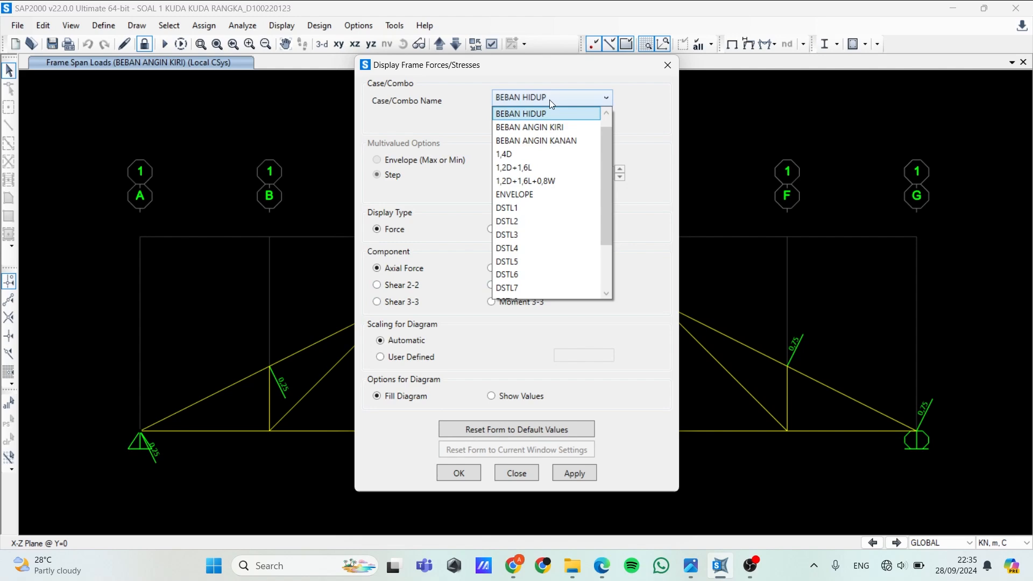
{"action": "scroll", "coordinate": [550, 99], "scroll_direction": "up", "scroll_amount": 1}
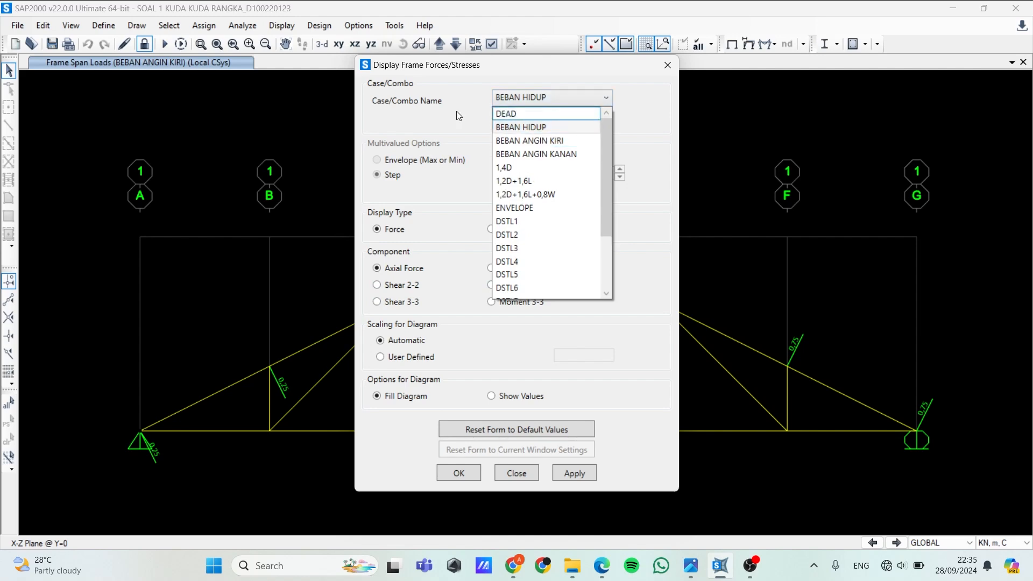
{"action": "left_click", "coordinate": [515, 113]}
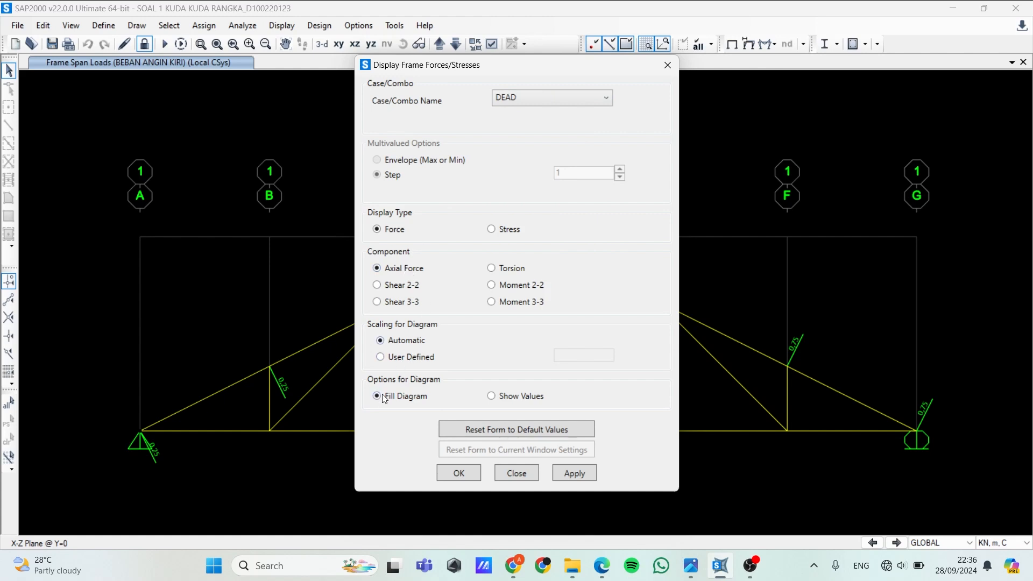
{"action": "left_click", "coordinate": [514, 397]}
{"action": "left_click", "coordinate": [582, 475]}
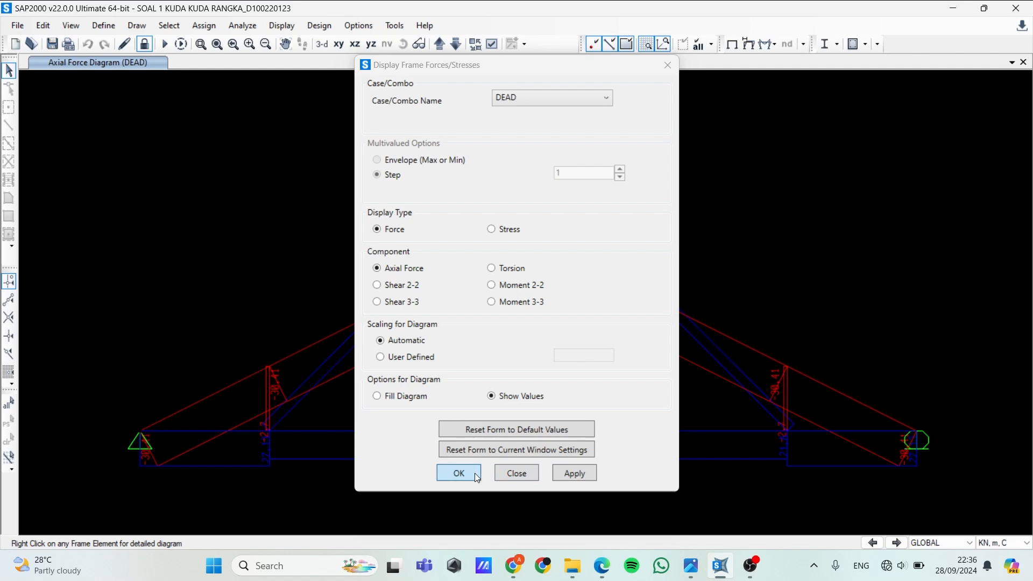
{"action": "left_click", "coordinate": [506, 473]}
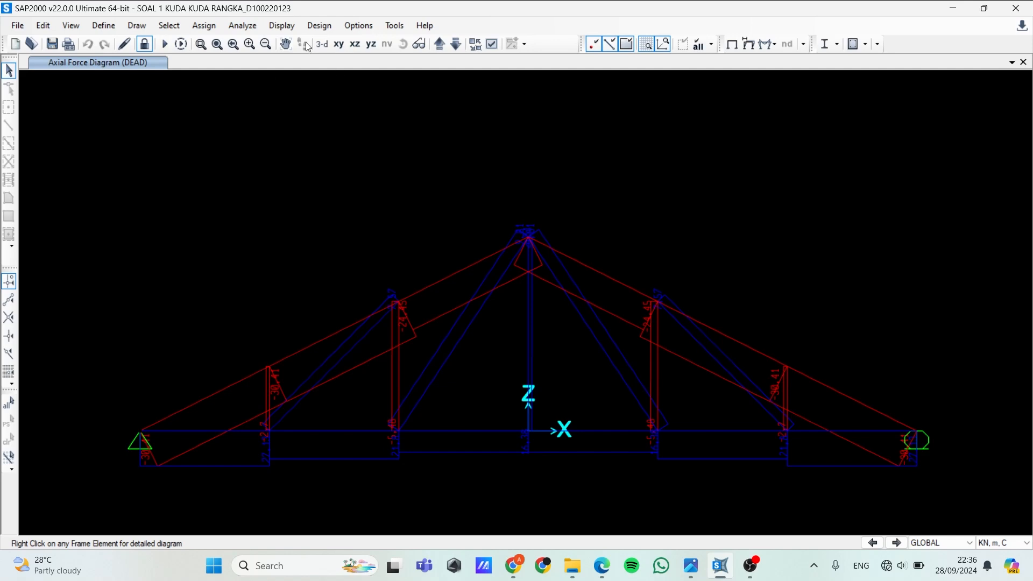
- Display the frame axial force diagram with values for the BEBAN HIDUP case
{"action": "left_click", "coordinate": [282, 25]}
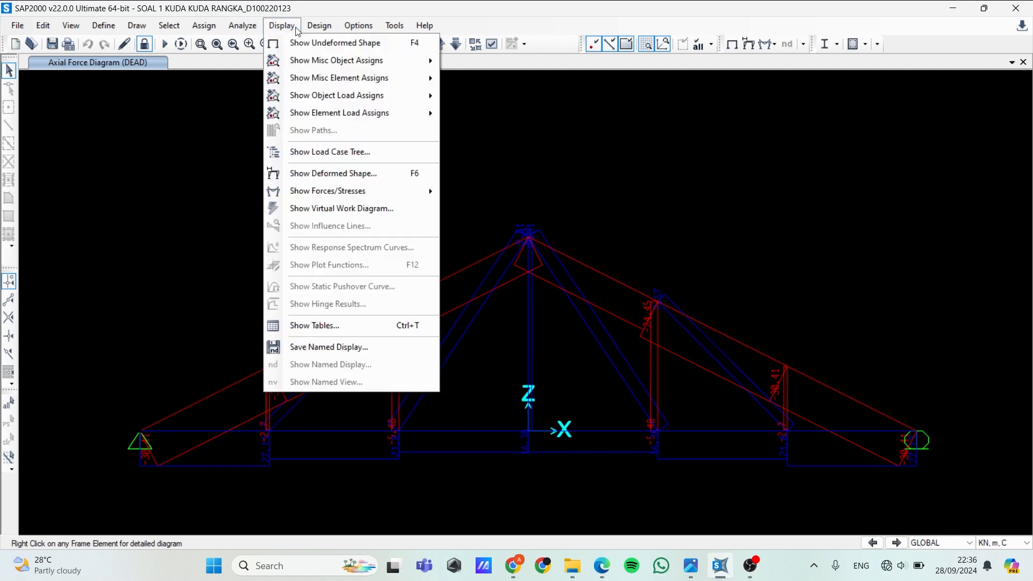
{"action": "left_click", "coordinate": [297, 30]}
{"action": "left_click", "coordinate": [289, 29]}
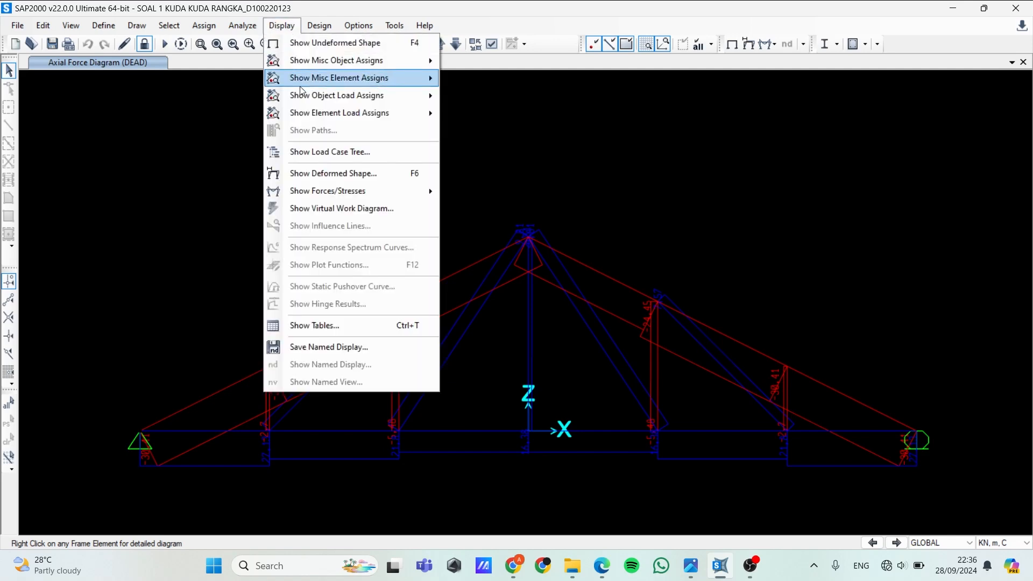
{"action": "mouse_move", "coordinate": [339, 193]}
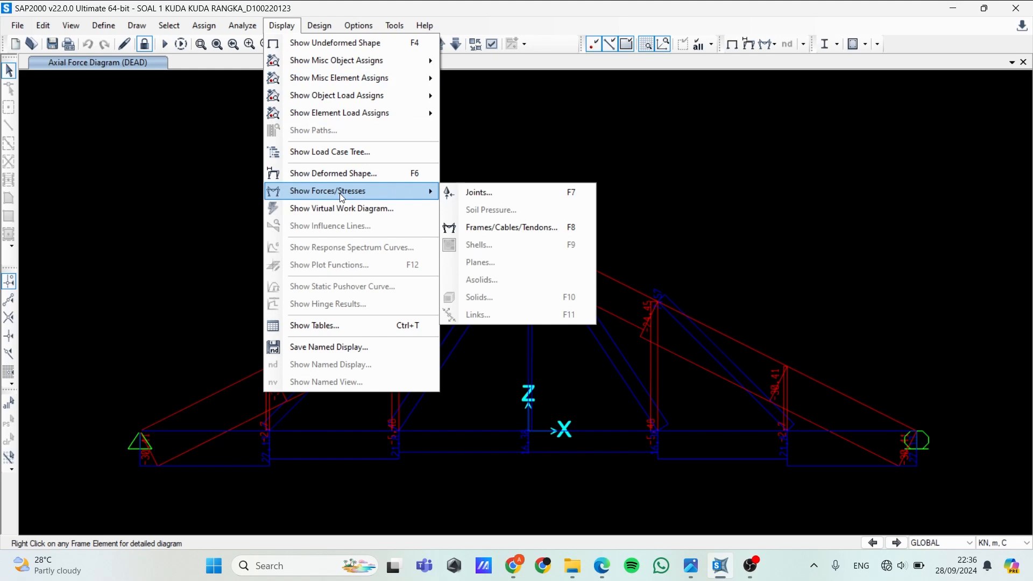
{"action": "left_click", "coordinate": [519, 229]}
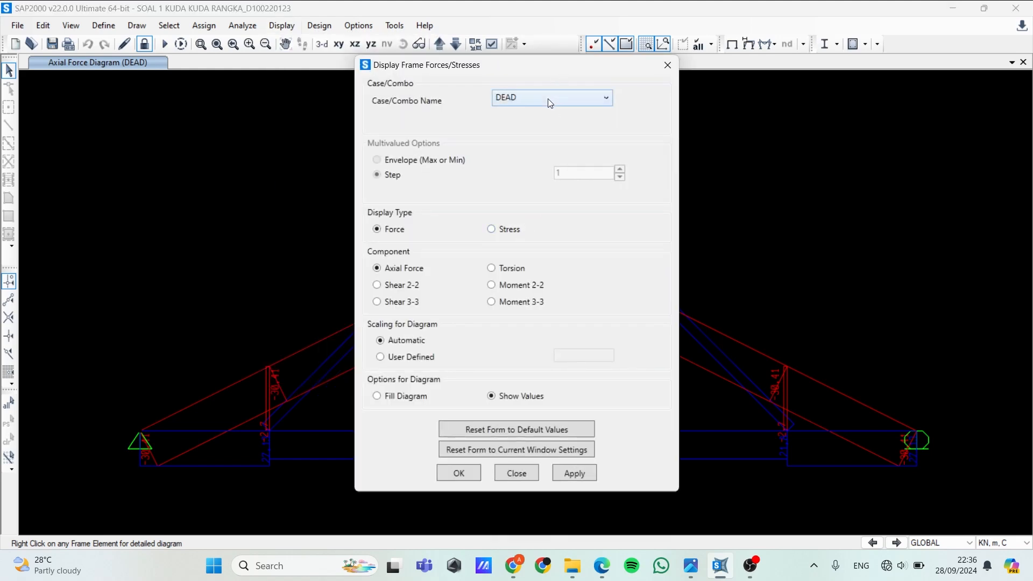
{"action": "left_click", "coordinate": [549, 102]}
{"action": "left_click", "coordinate": [543, 128]}
{"action": "left_click", "coordinate": [587, 473]}
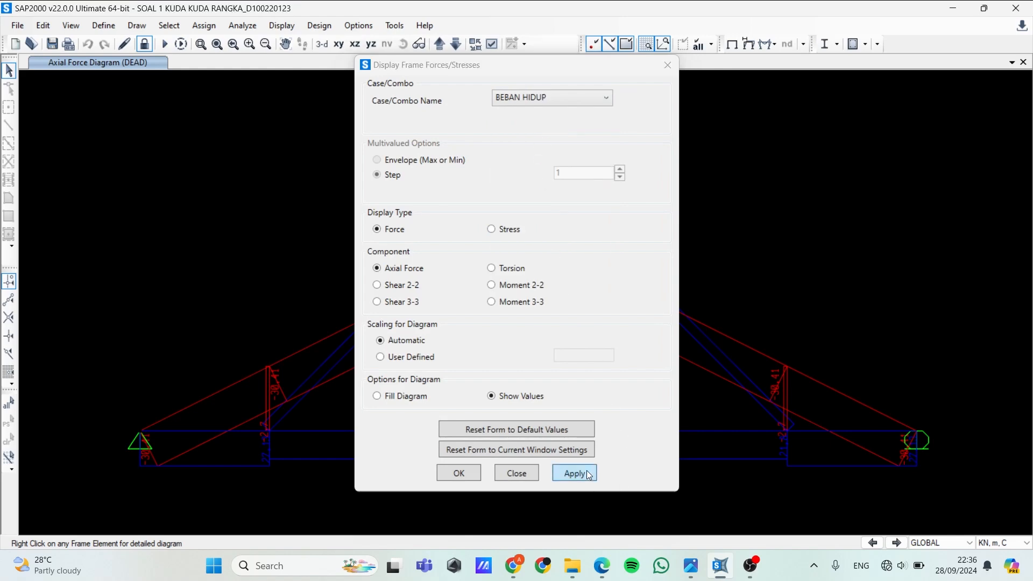
{"action": "left_click", "coordinate": [469, 474]}
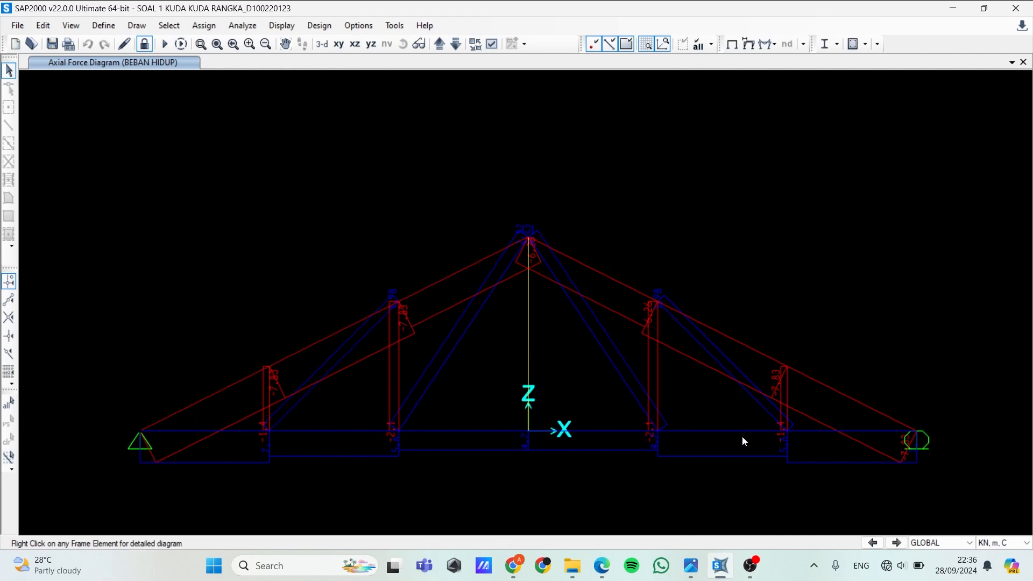
- Apply the deformed shape display for the DEAD case and return the view to the undeformed truss
{"action": "left_click", "coordinate": [282, 25]}
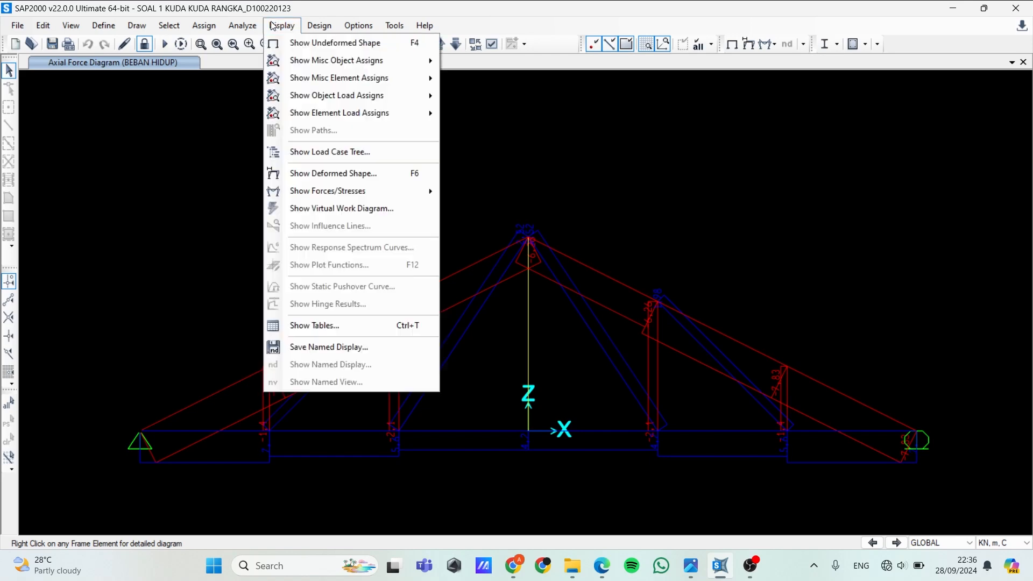
{"action": "left_click", "coordinate": [330, 173]}
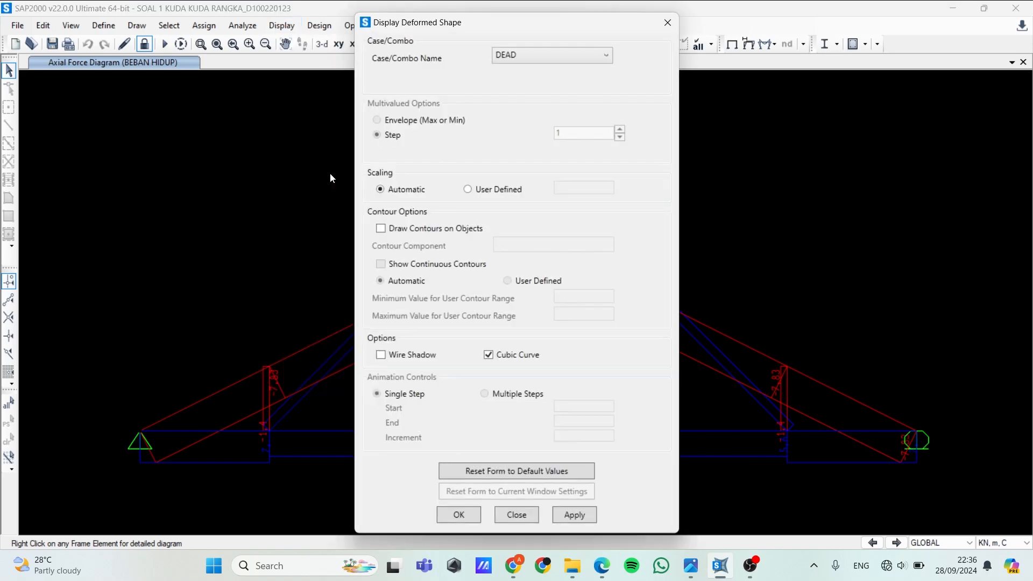
{"action": "left_click", "coordinate": [562, 519]}
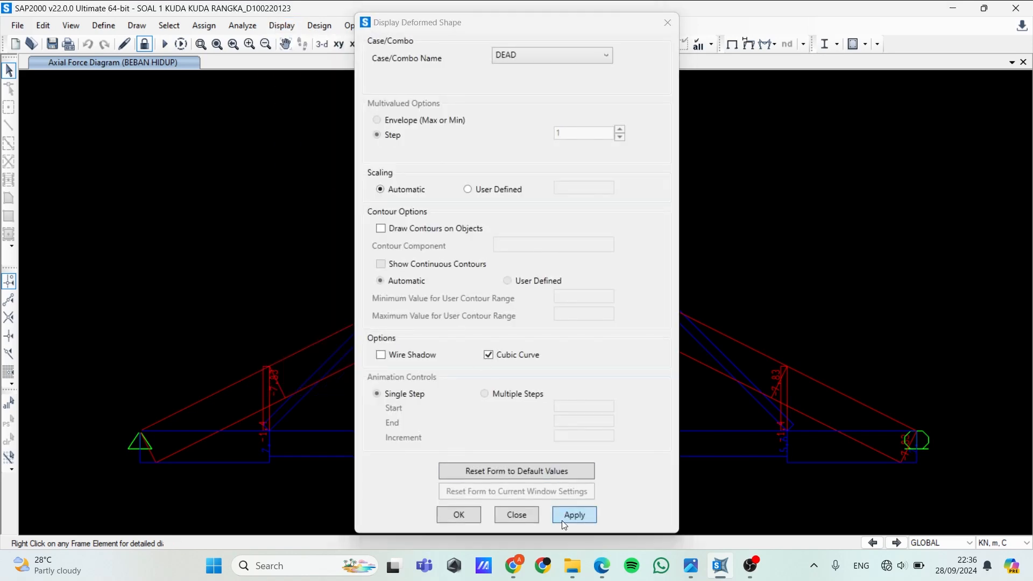
{"action": "left_click", "coordinate": [508, 514]}
{"action": "left_click", "coordinate": [730, 44]}
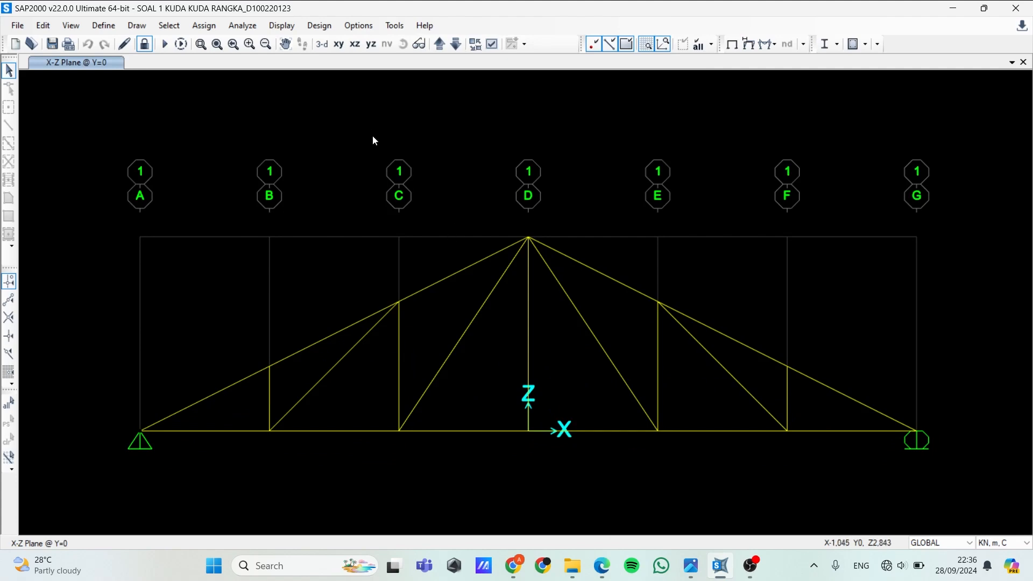
- Display the truss's deformed shape for the DEAD case with automatic scaling and the cubic curve option
{"action": "left_click", "coordinate": [282, 26]}
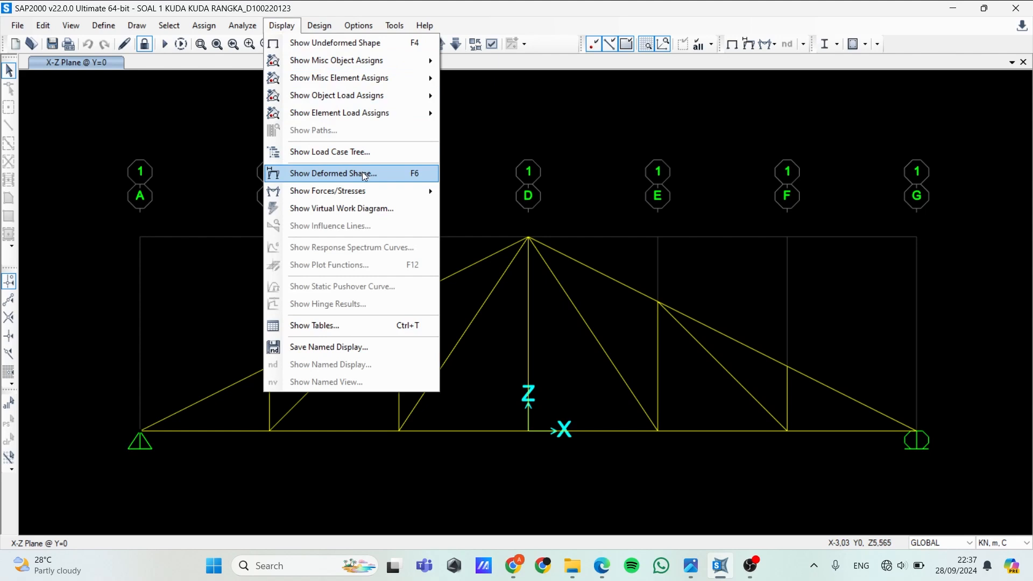
{"action": "left_click", "coordinate": [482, 153]}
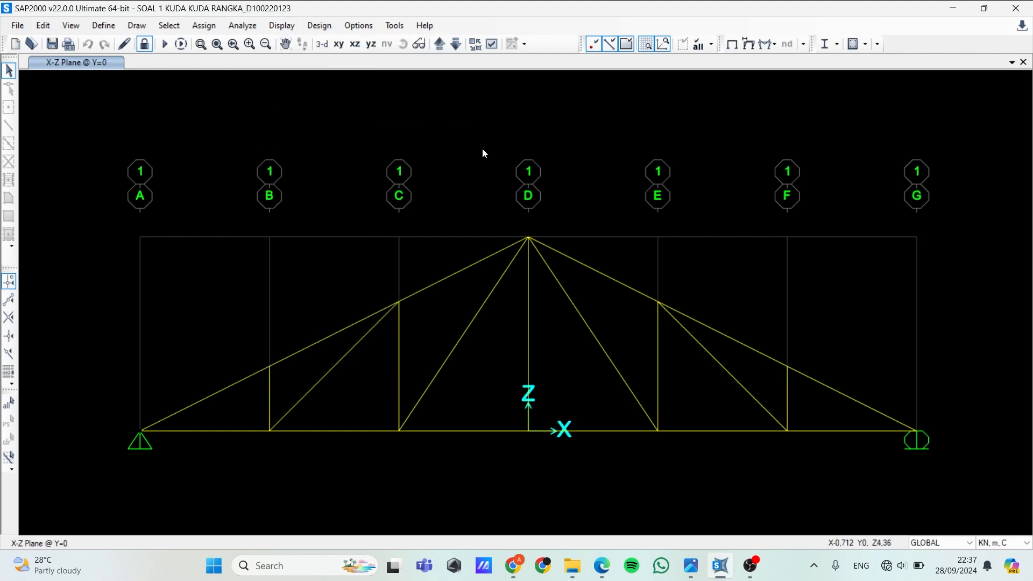
{"action": "left_click", "coordinate": [267, 25]}
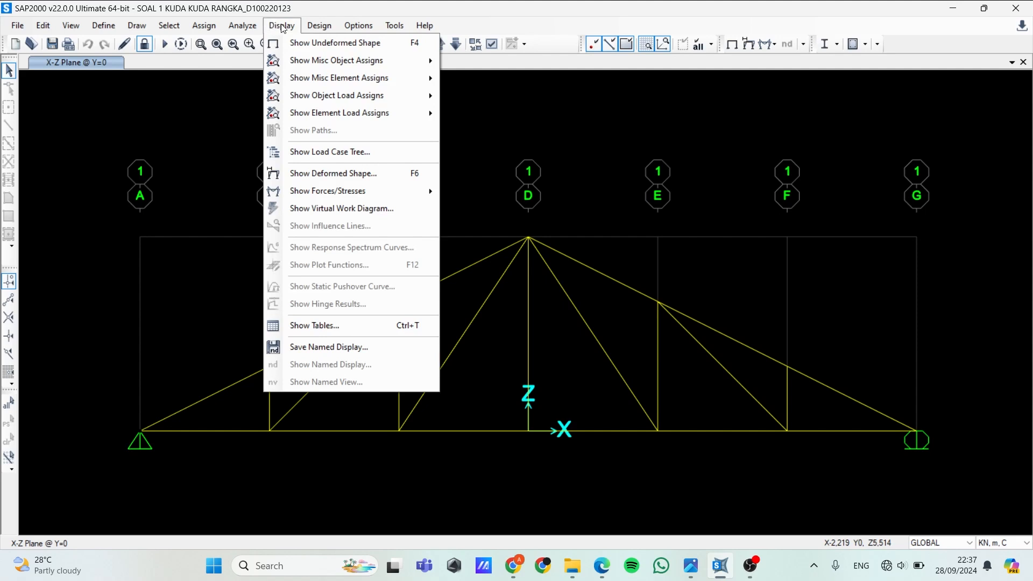
{"action": "left_click", "coordinate": [350, 175]}
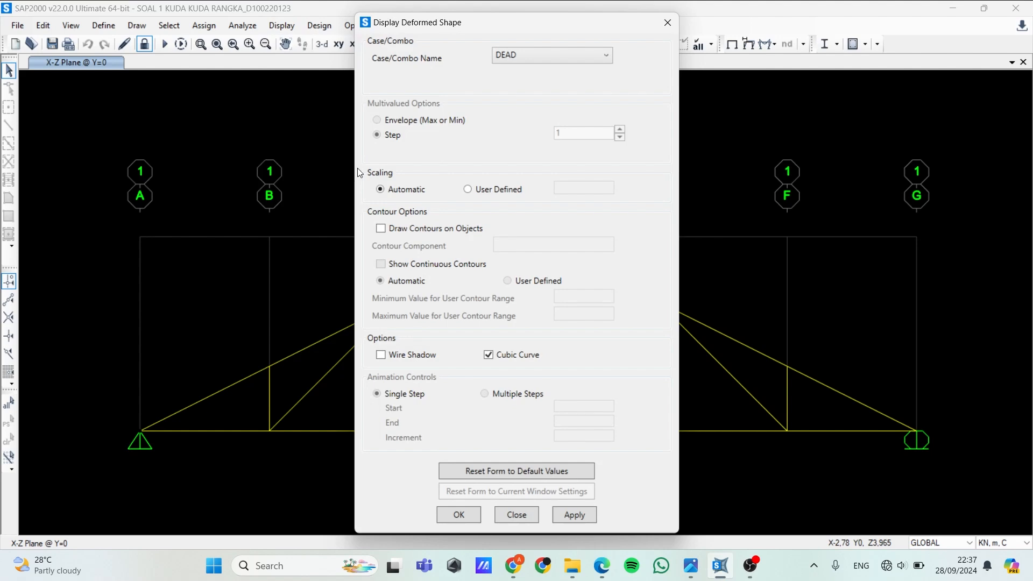
{"action": "left_click", "coordinate": [529, 56]}
{"action": "left_click", "coordinate": [529, 56]}
{"action": "left_click", "coordinate": [572, 514]}
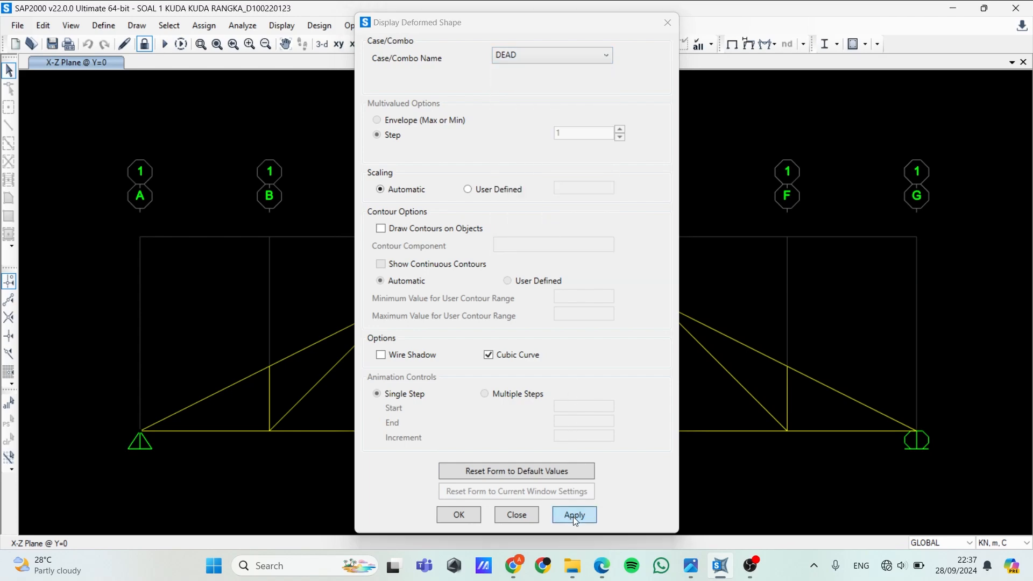
{"action": "left_click", "coordinate": [462, 515]}
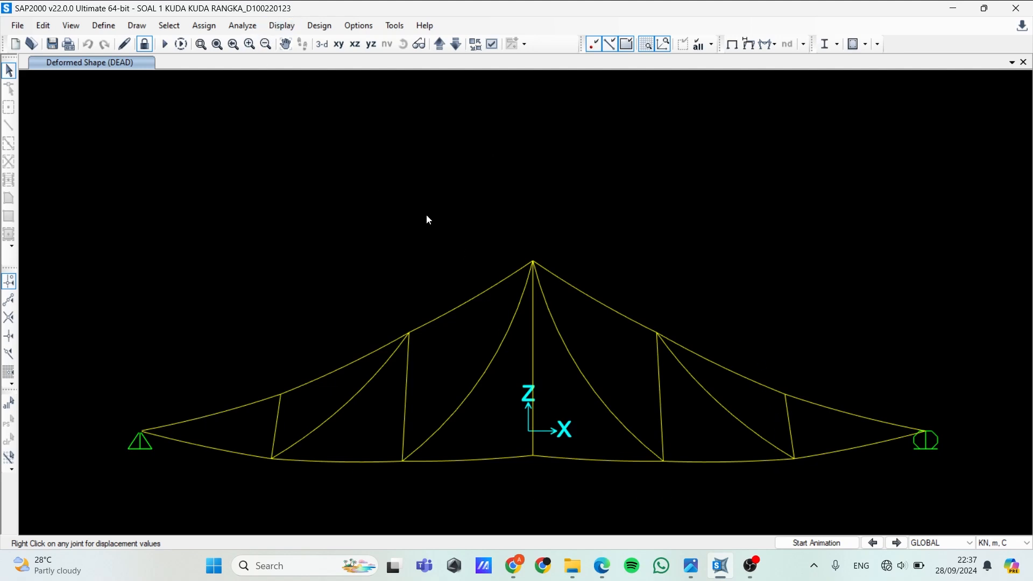
- Display the deformed shape for the BEBAN HIDUP case and advance the view to BEBAN ANGIN KIRI
{"action": "left_click", "coordinate": [282, 27]}
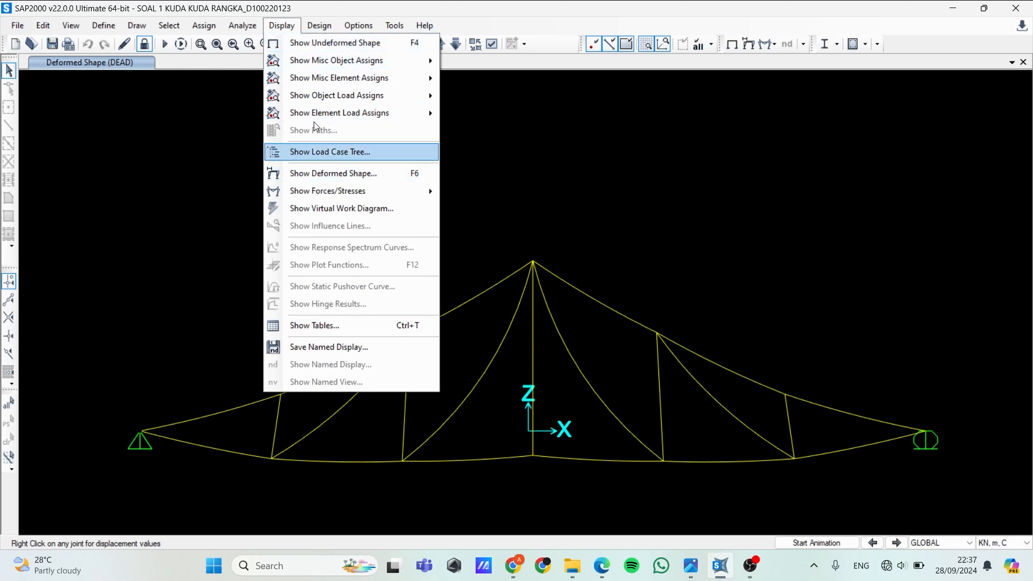
{"action": "left_click", "coordinate": [320, 173]}
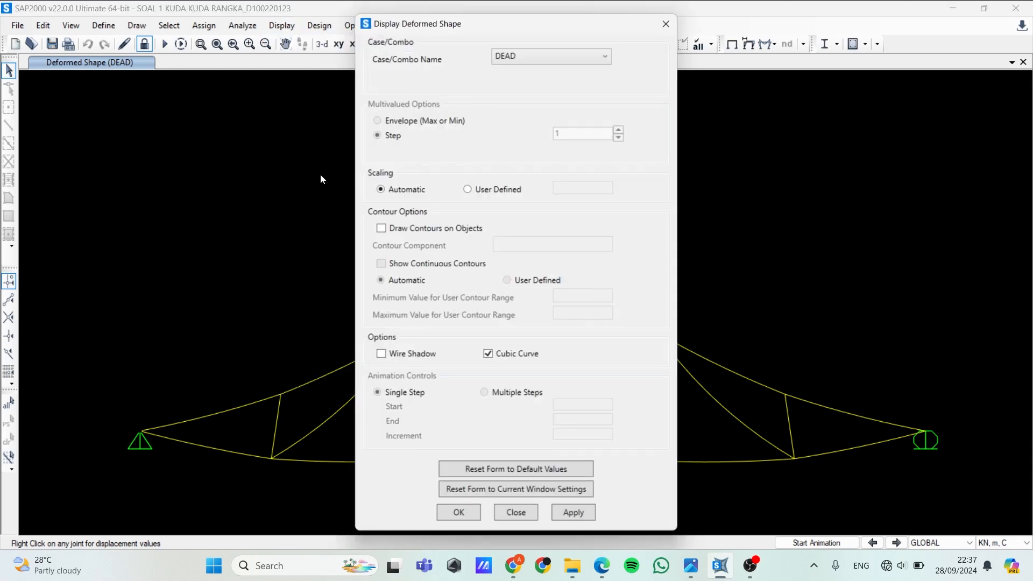
{"action": "left_click", "coordinate": [578, 56]}
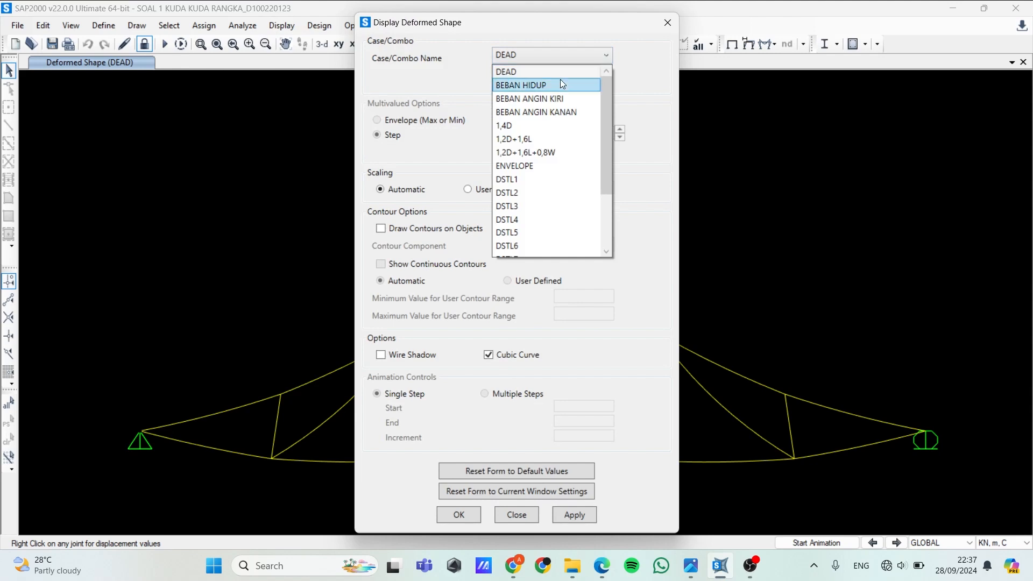
{"action": "left_click", "coordinate": [560, 82]}
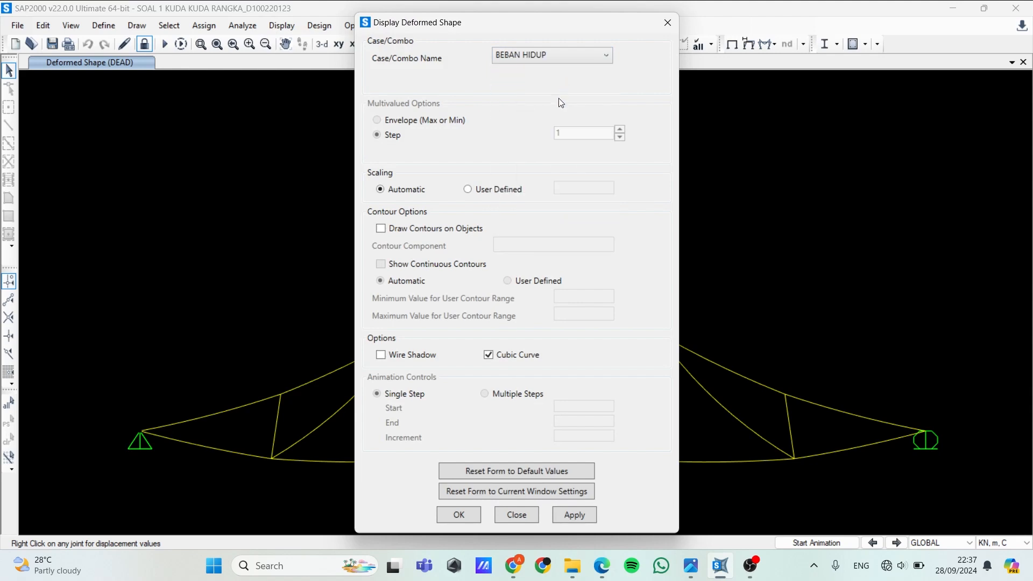
{"action": "left_click", "coordinate": [589, 515]}
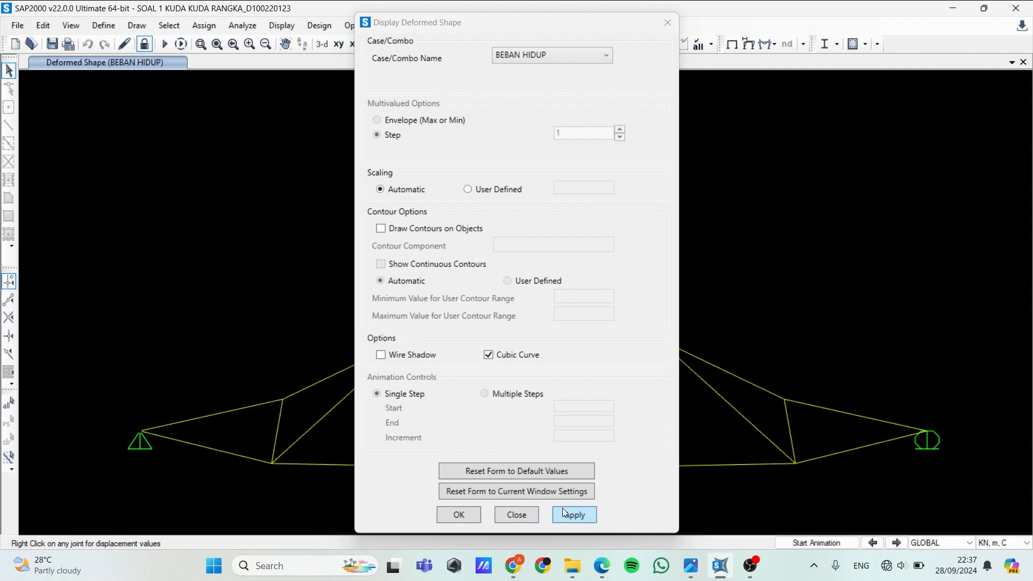
{"action": "left_click", "coordinate": [472, 515]}
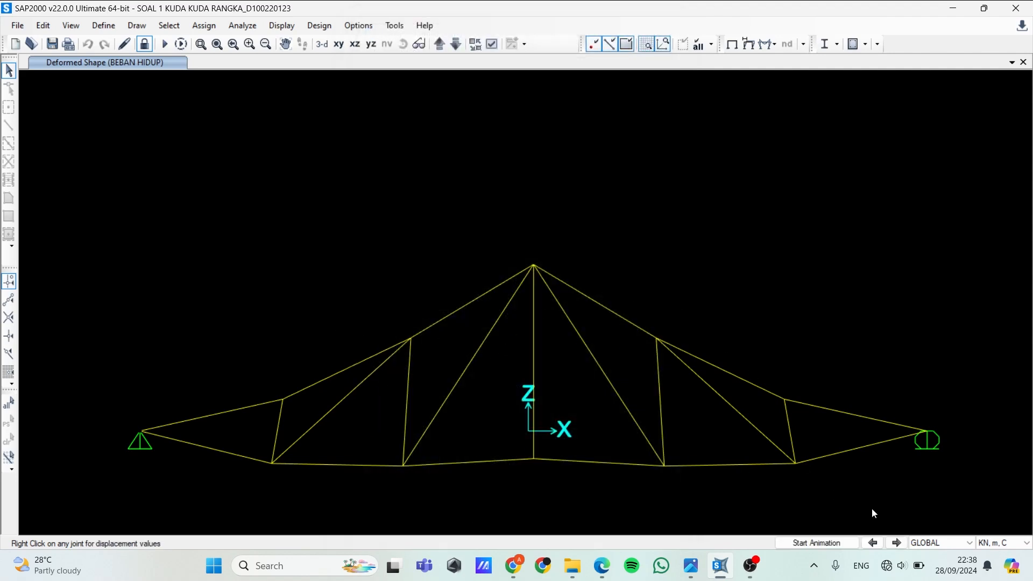
{"action": "left_click", "coordinate": [895, 542]}
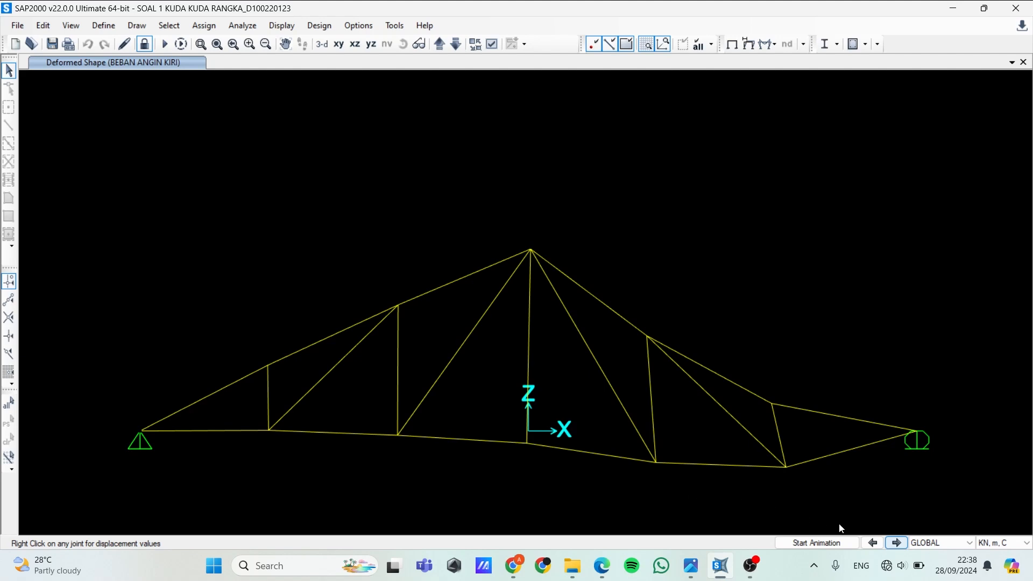
- View the deformed shapes for the BEBAN ANGIN KANAN and BEBAN ANGIN KIRI cases and return to the undeformed truss in the X-Z plane
{"action": "left_click", "coordinate": [893, 542]}
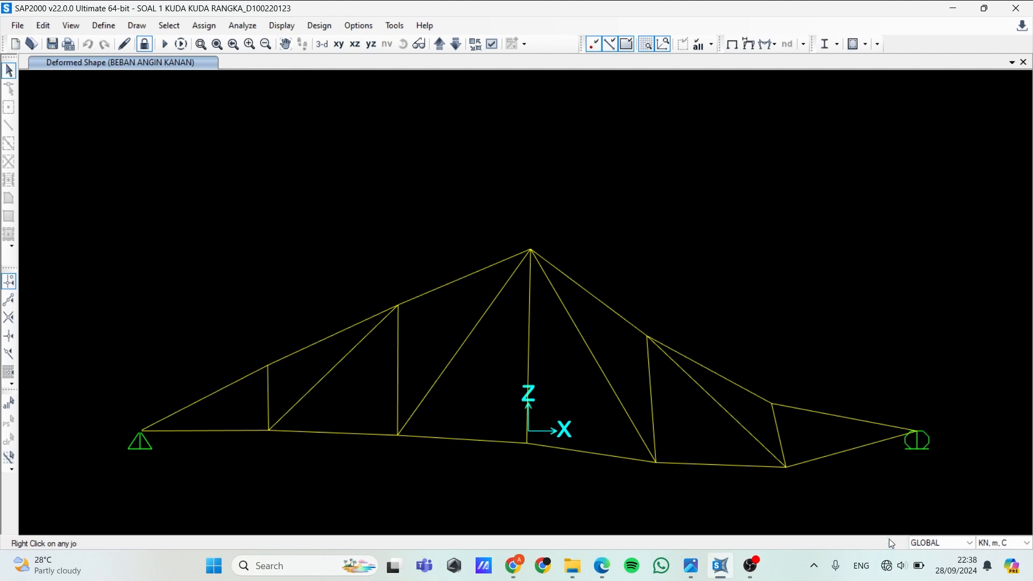
{"action": "left_click", "coordinate": [896, 542]}
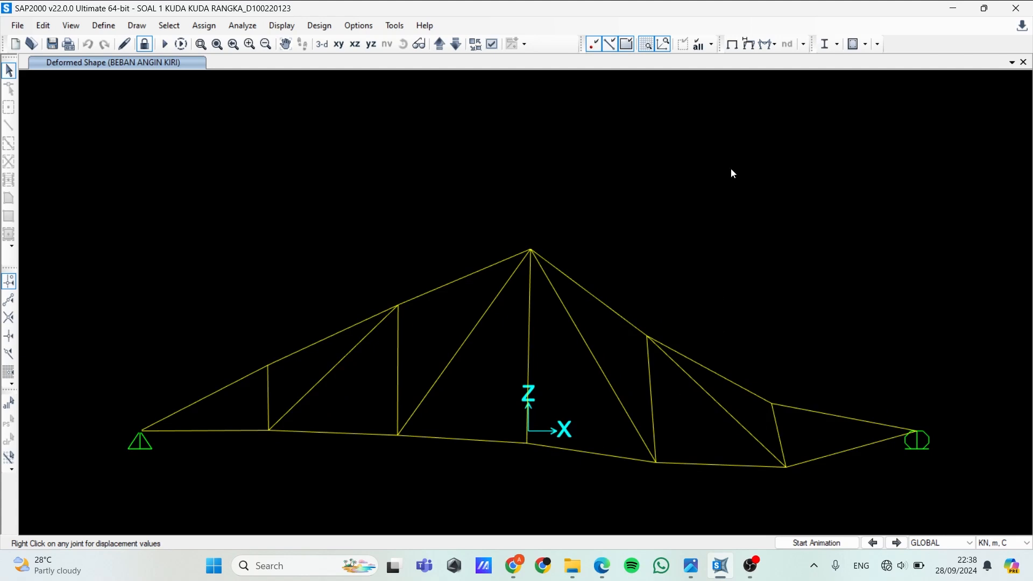
{"action": "left_click", "coordinate": [731, 47]}
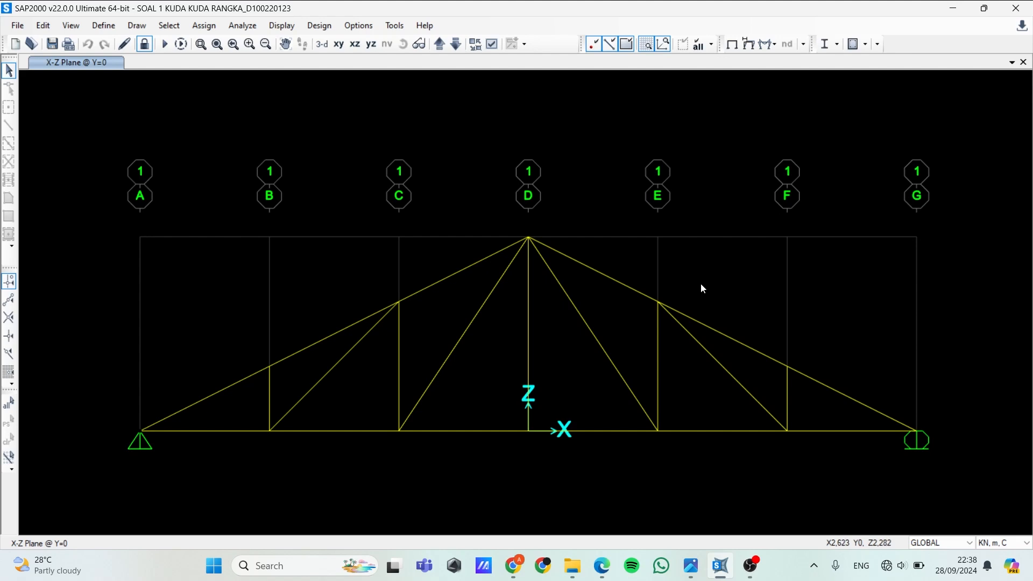
{"action": "middle_click_drag", "start_coordinate": [713, 286], "coordinate": [697, 272]}
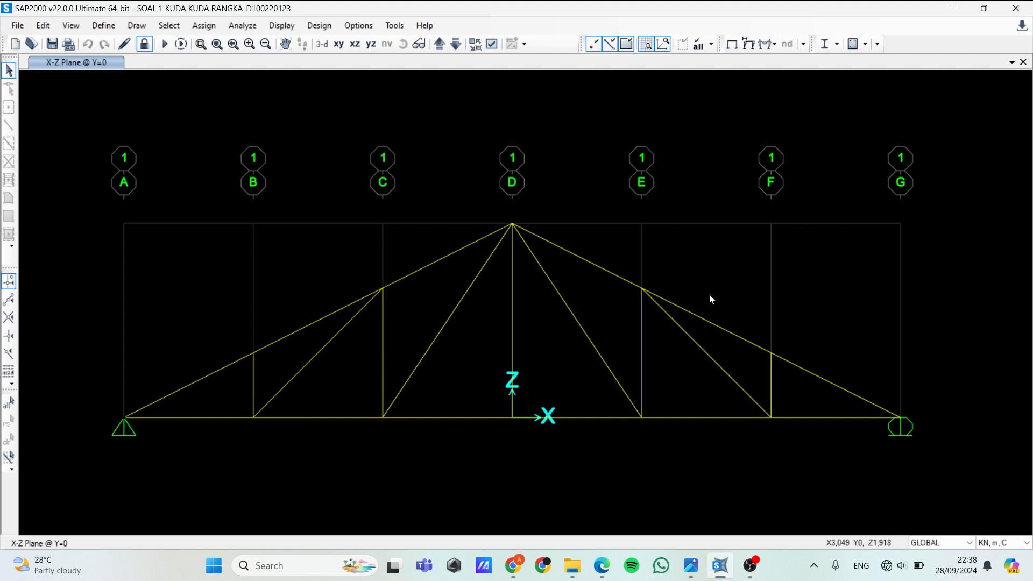
{"action": "mouse_move", "coordinate": [743, 579]}
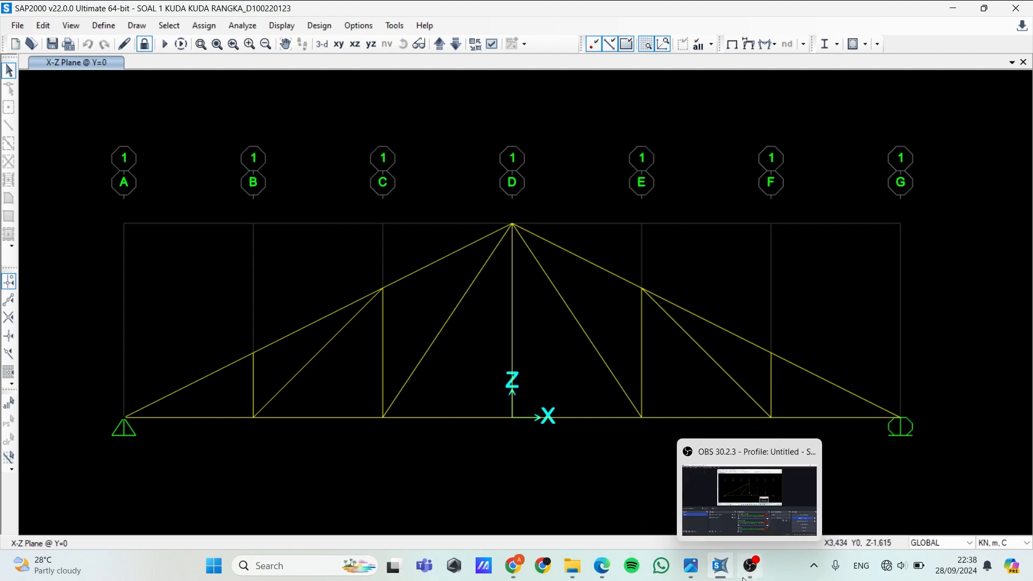
{"action": "left_click", "coordinate": [748, 577]}
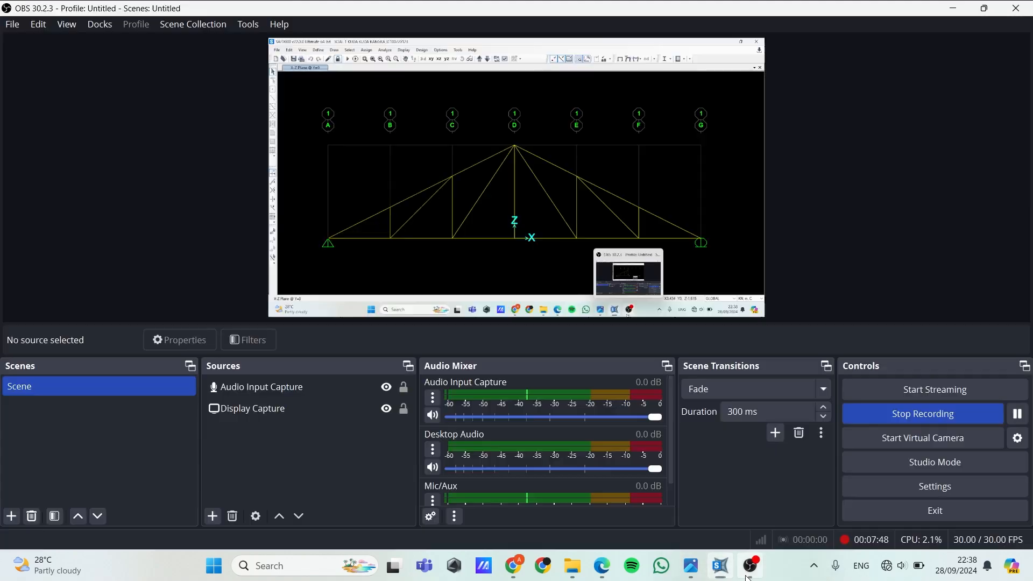
{"action": "left_click", "coordinate": [940, 415]}
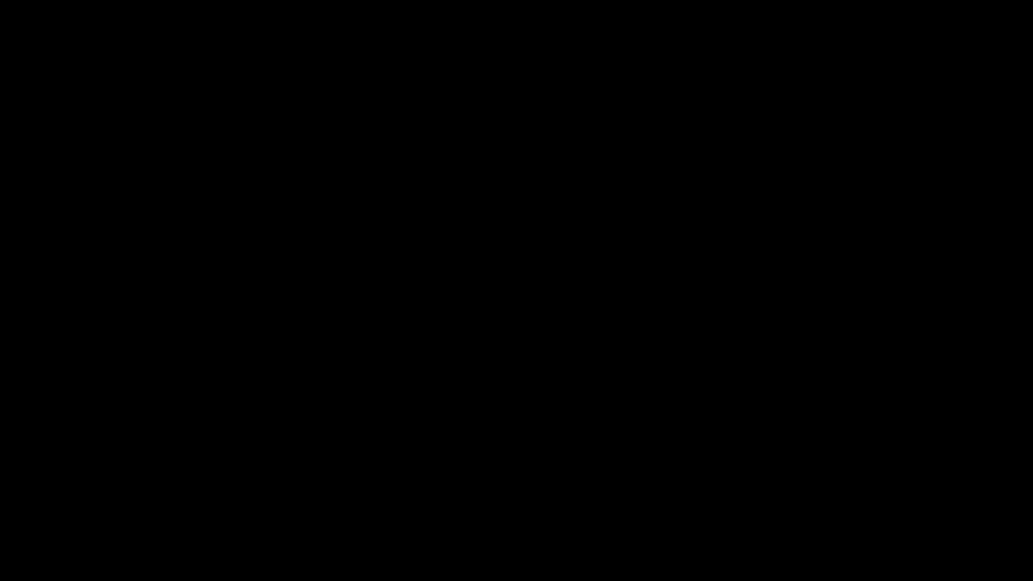